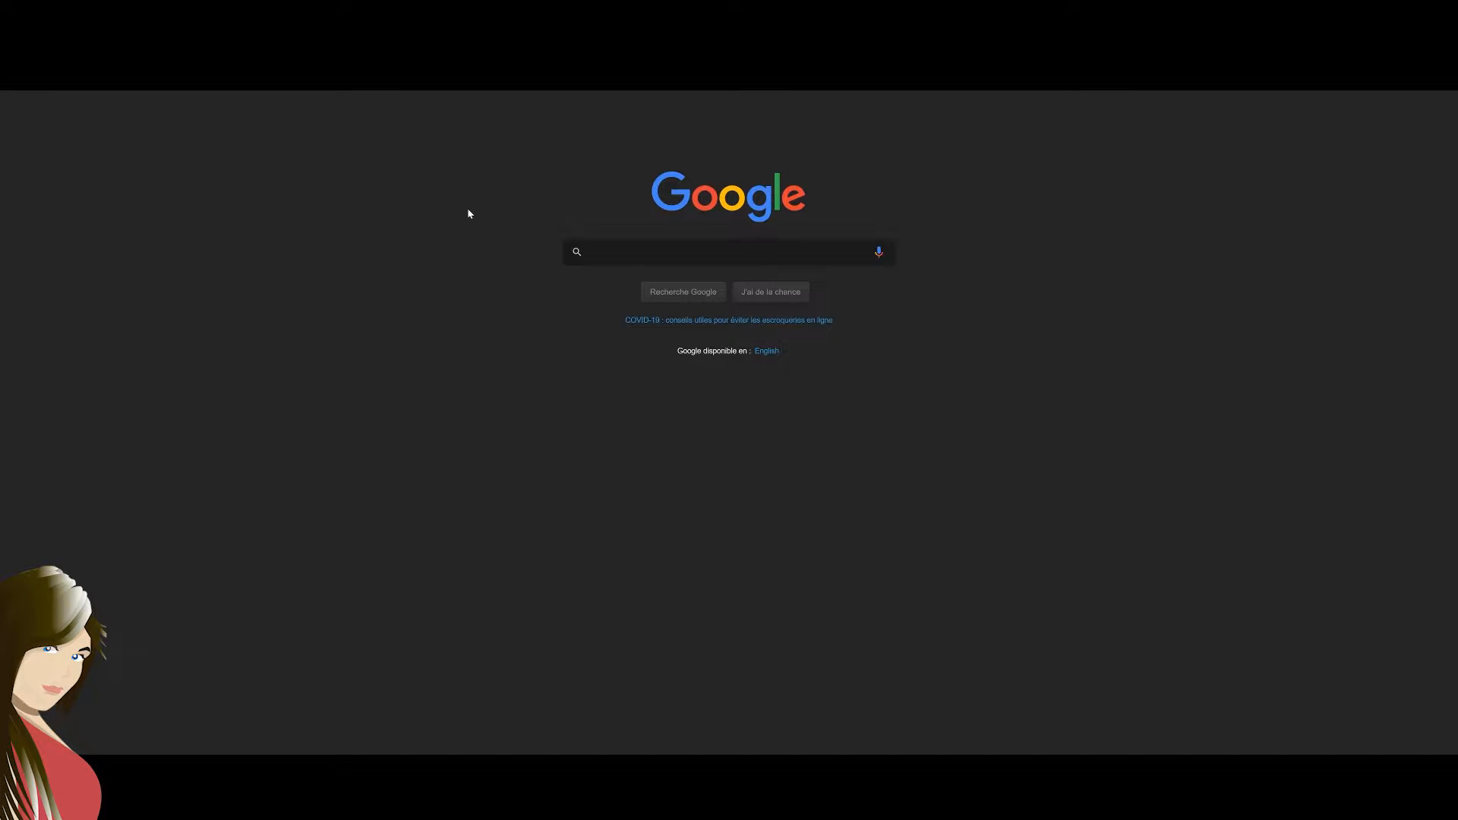
Search Google for "e2b usb" and open the Easy2Boot website
left_click(653, 253)
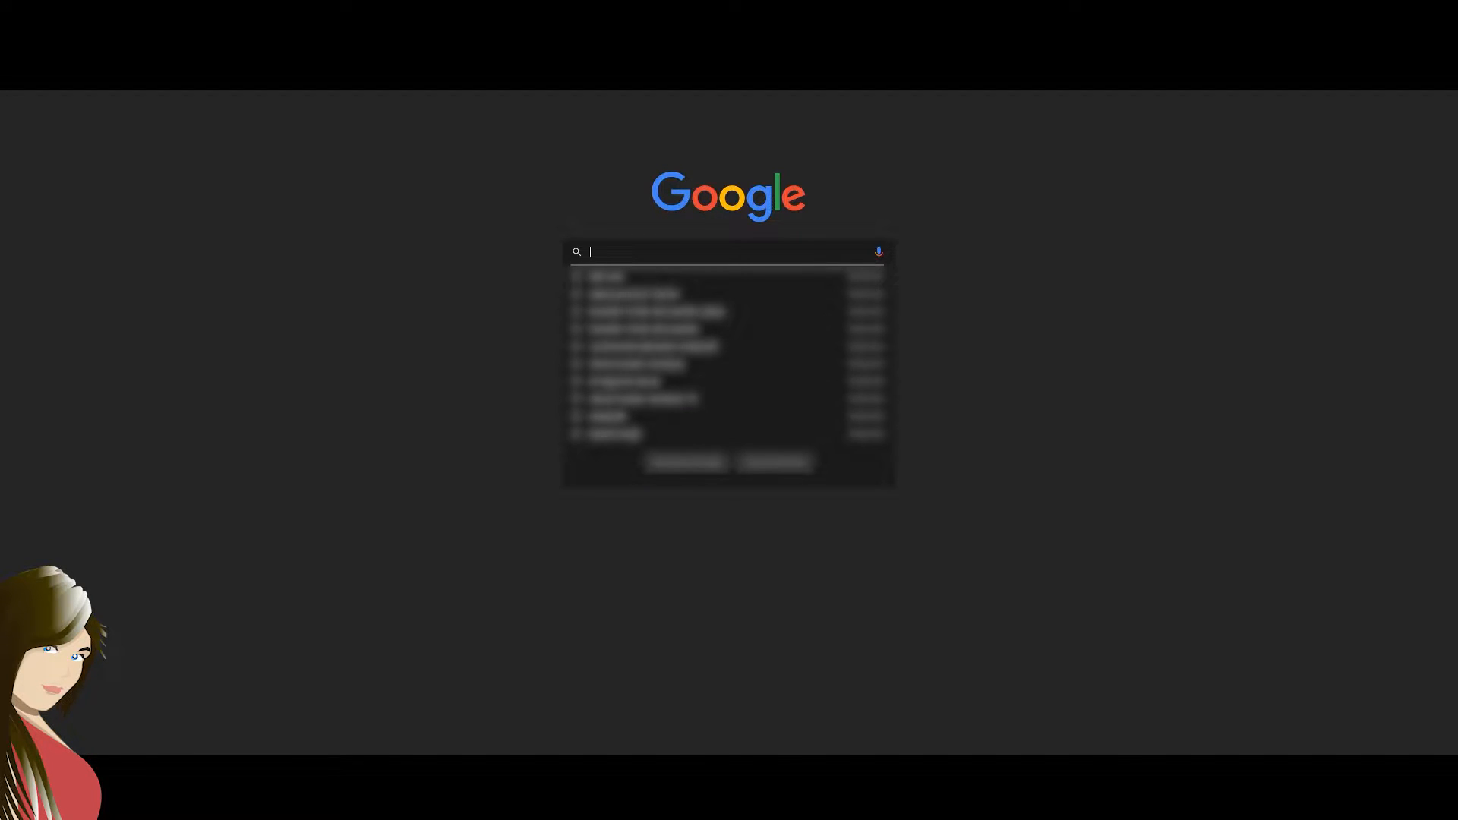
type("e2")
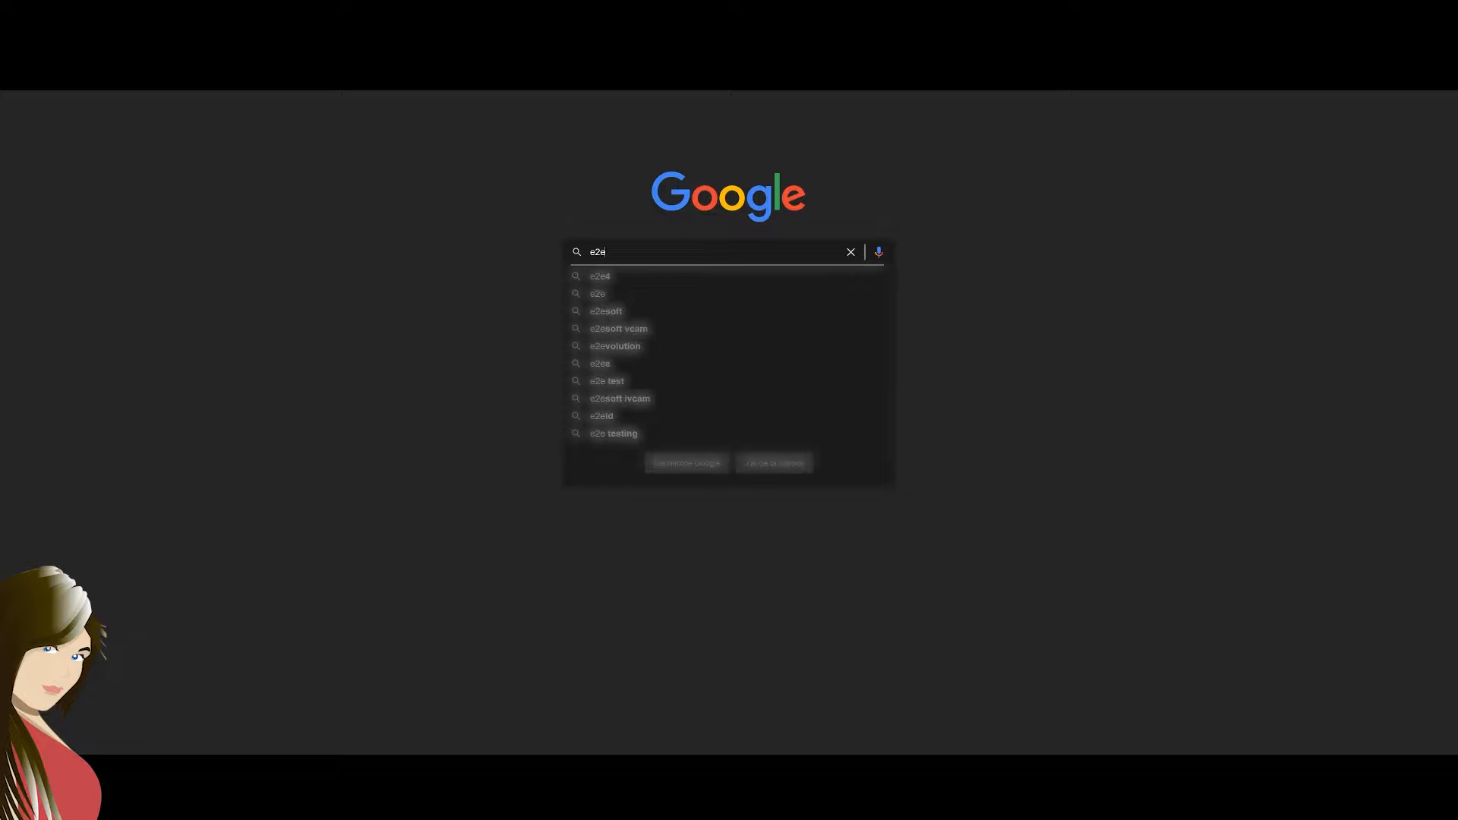
type("b")
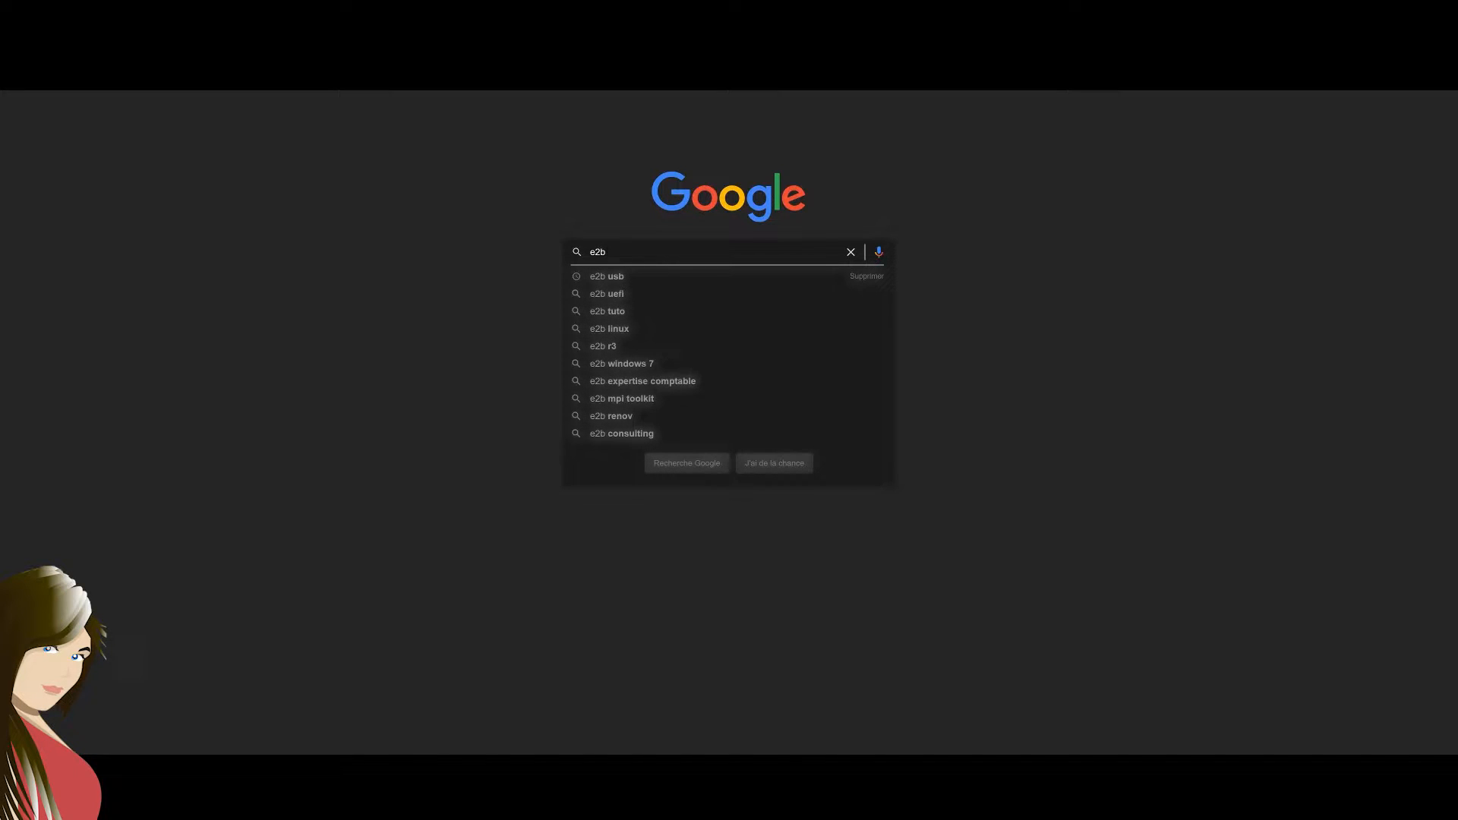
type(" usb")
key("Return")
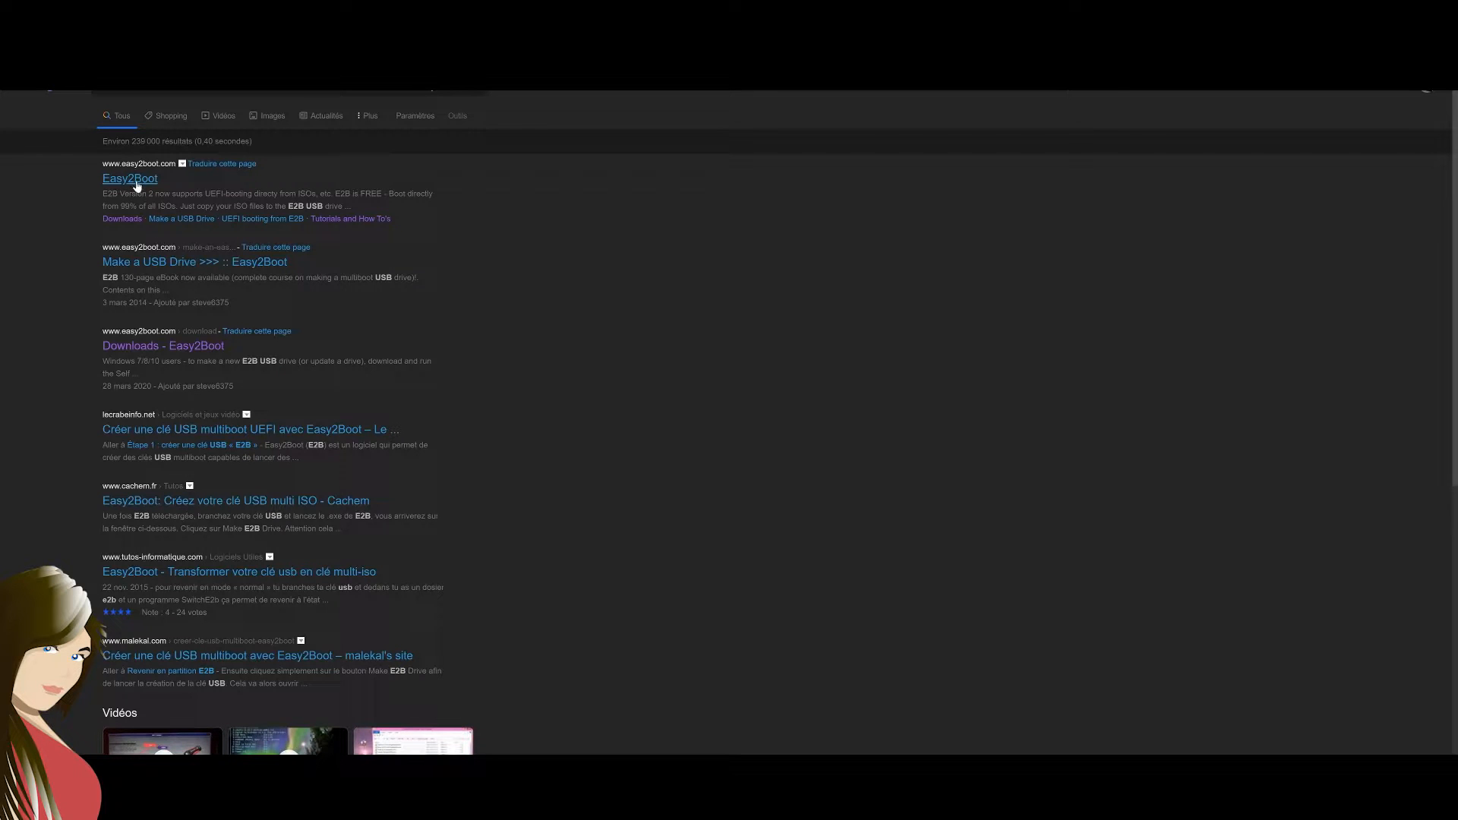
left_click(137, 179)
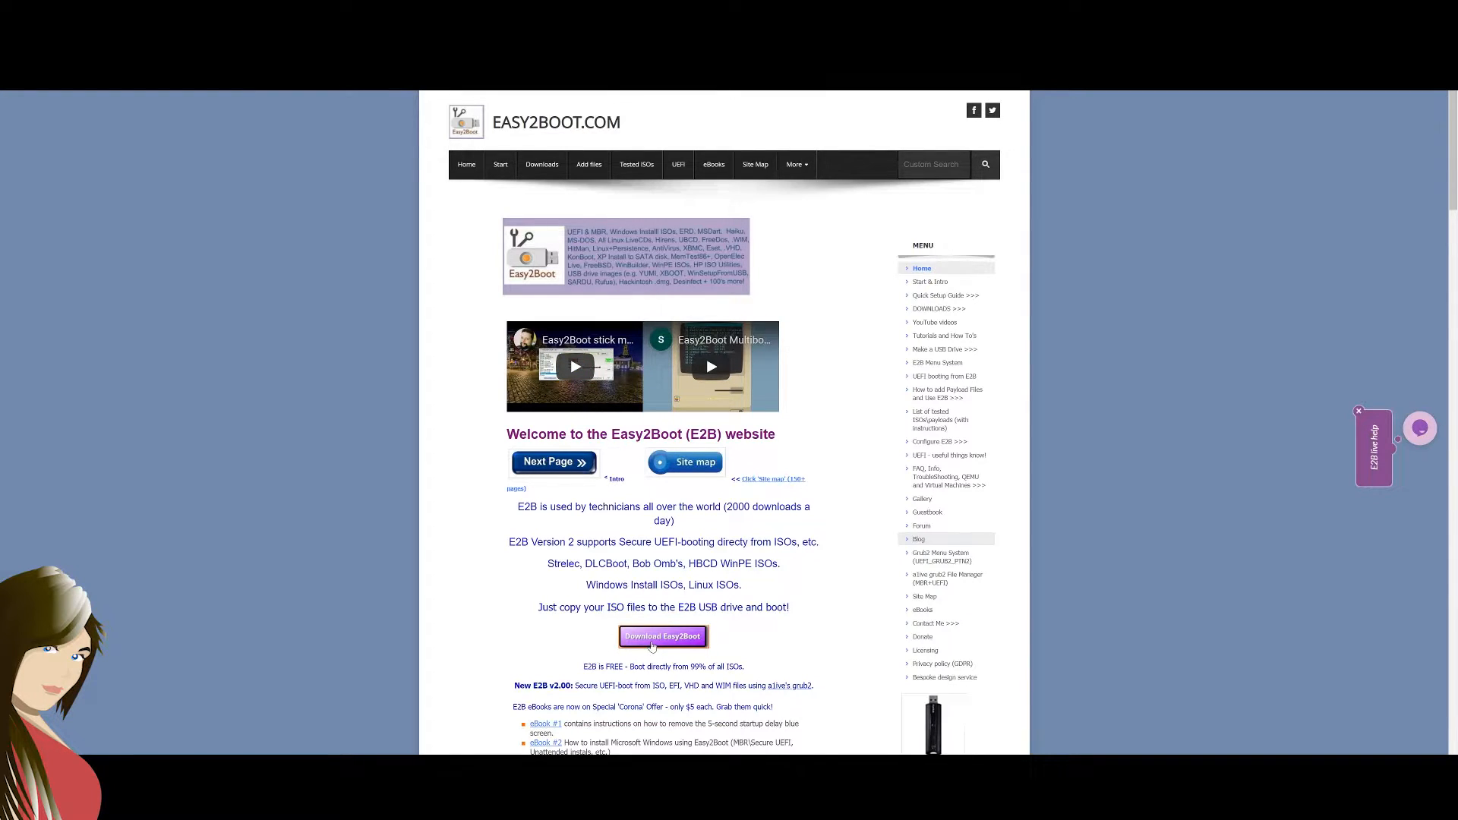
Download the recommended Easy2Boot Windows 8 or 10 .exe installer and install it in the proposed Easy2Boot_v2.02 desktop folder
left_click(652, 642)
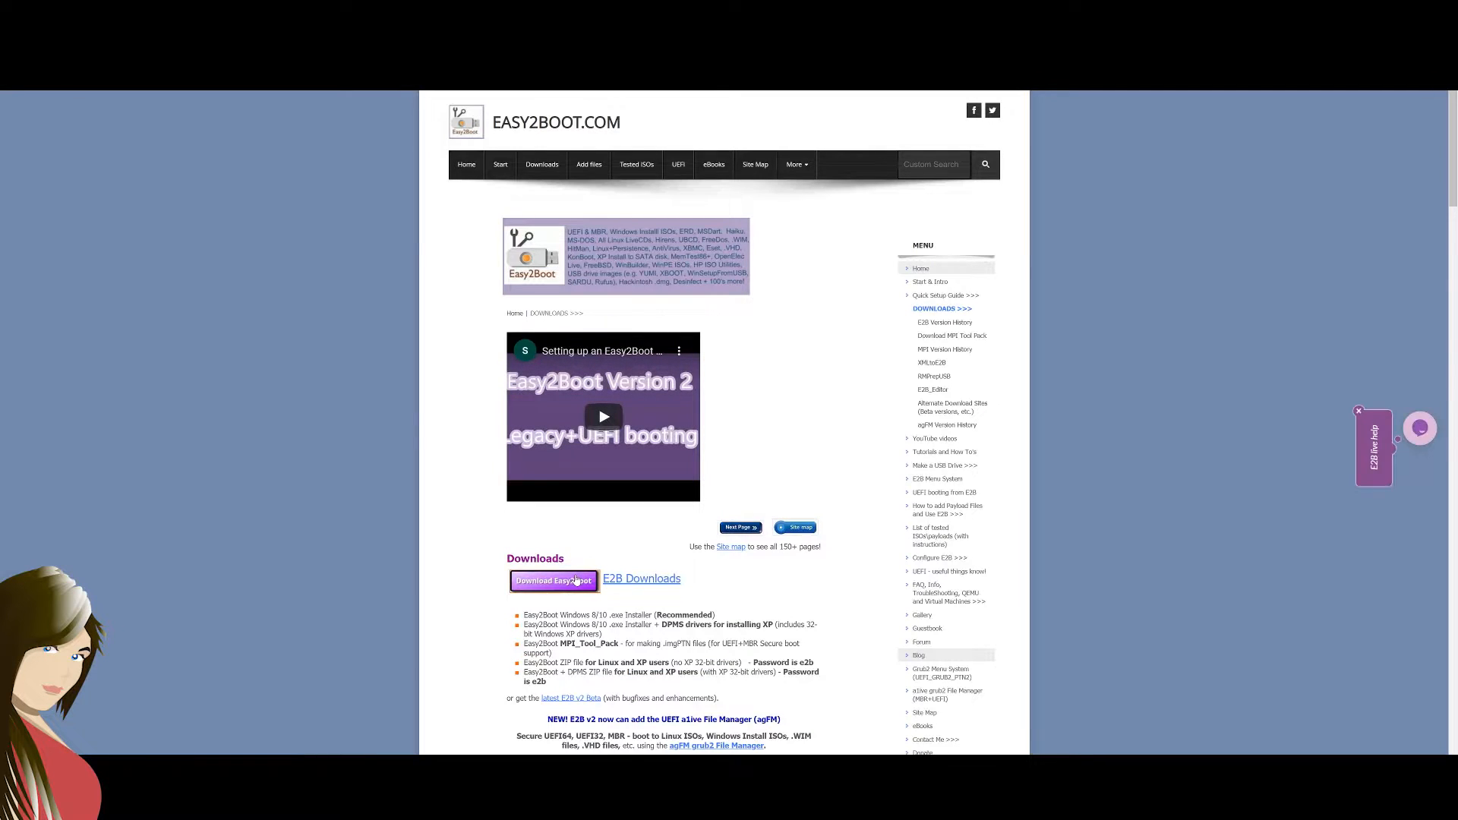
left_click(576, 581)
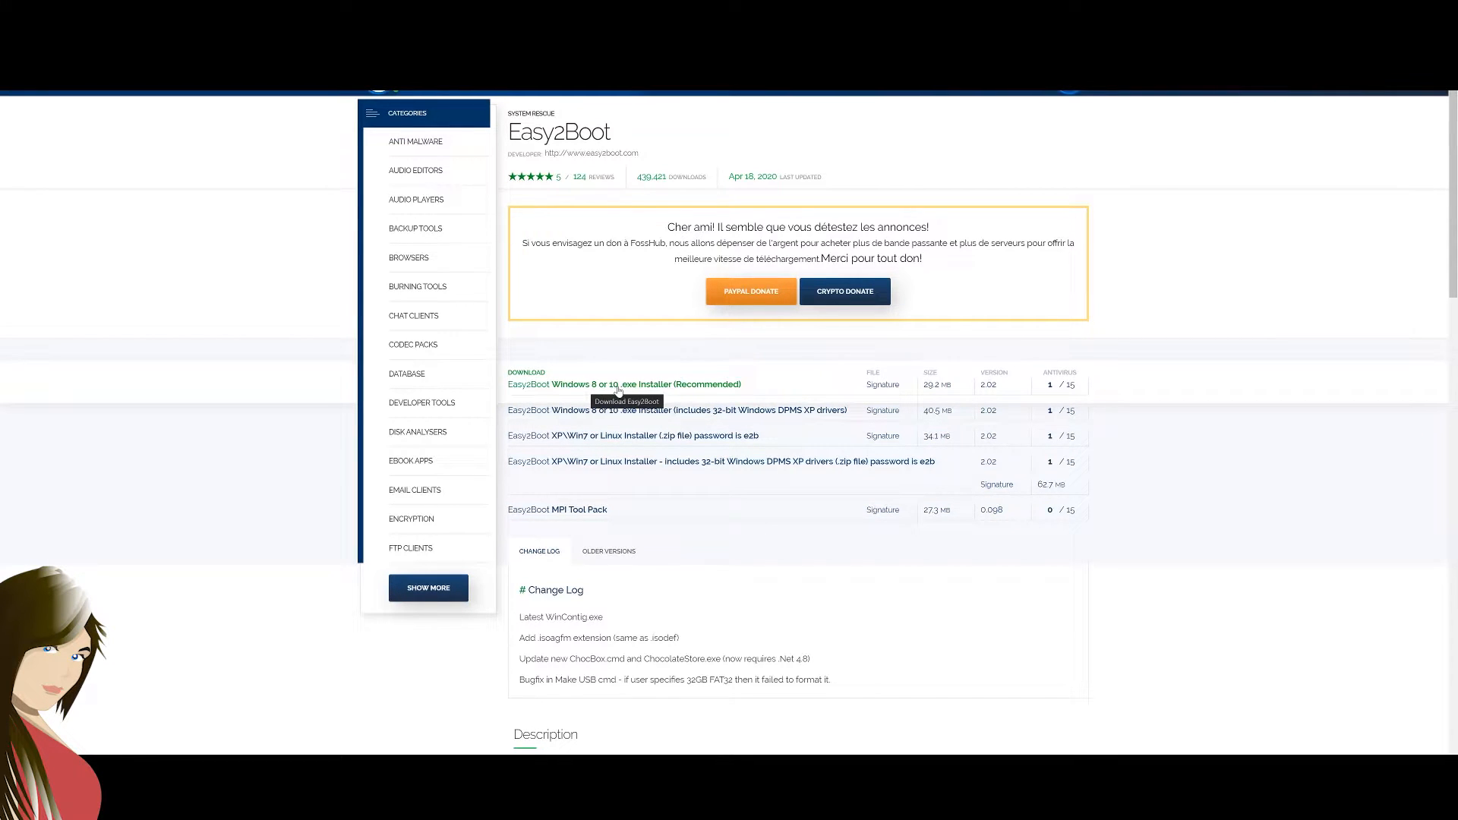
left_click(642, 391)
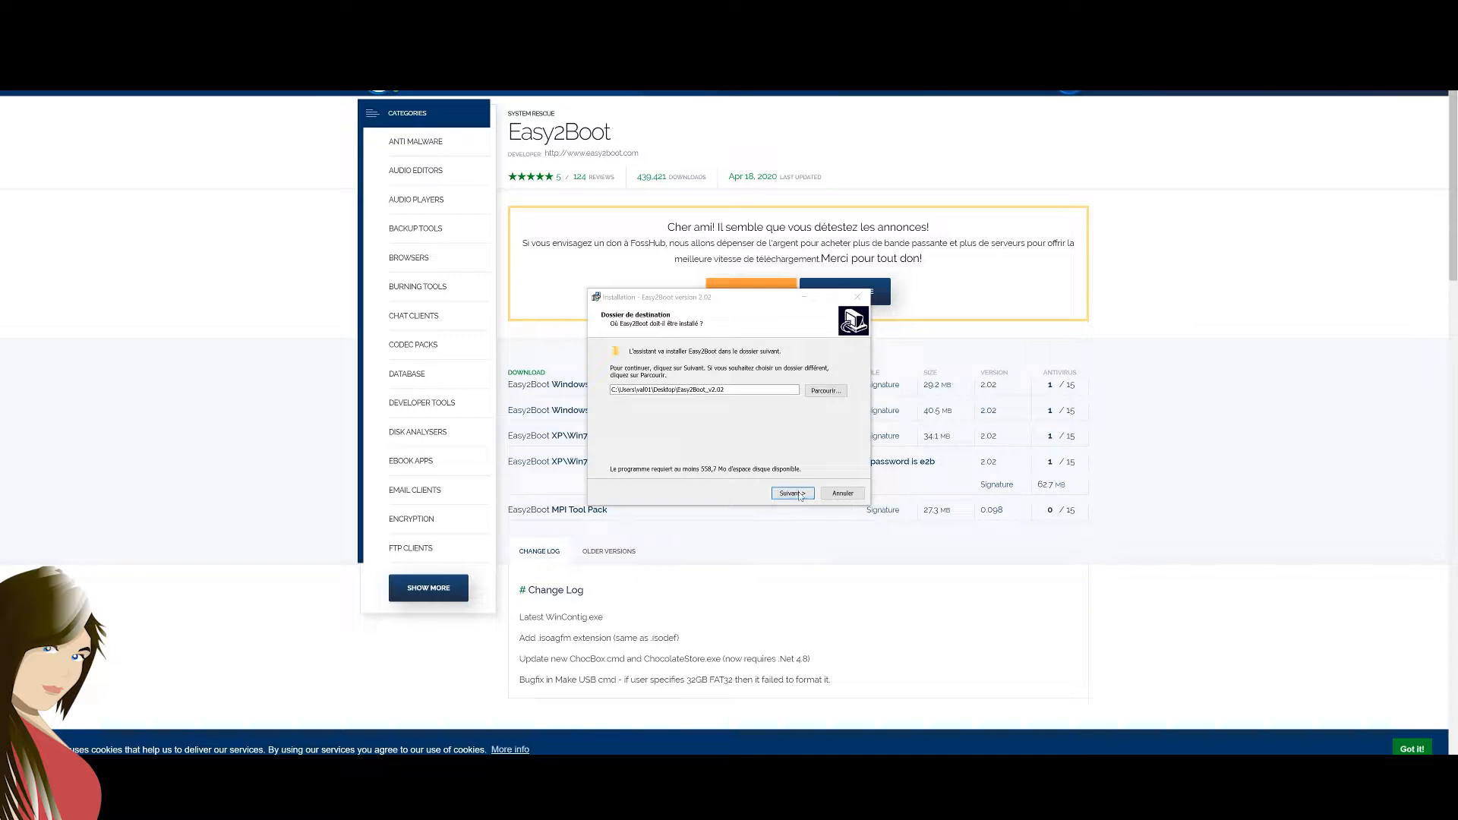
left_click(798, 495)
left_click(776, 463)
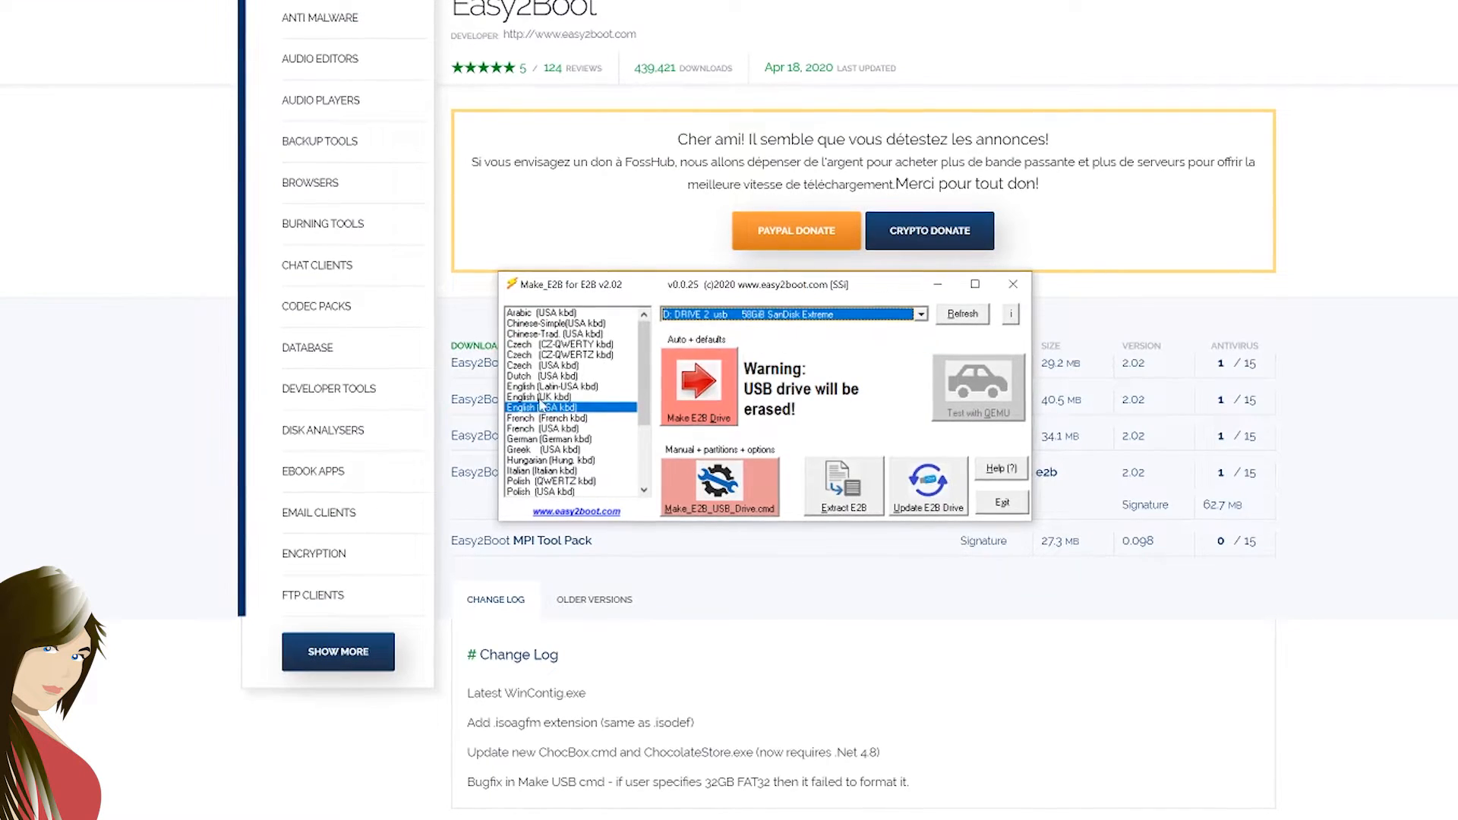
Make an E2B drive on the SanDisk Extreme with the French (French kbd) option, erasing its data, and add the UEFI boot files to partition 2
left_click(568, 417)
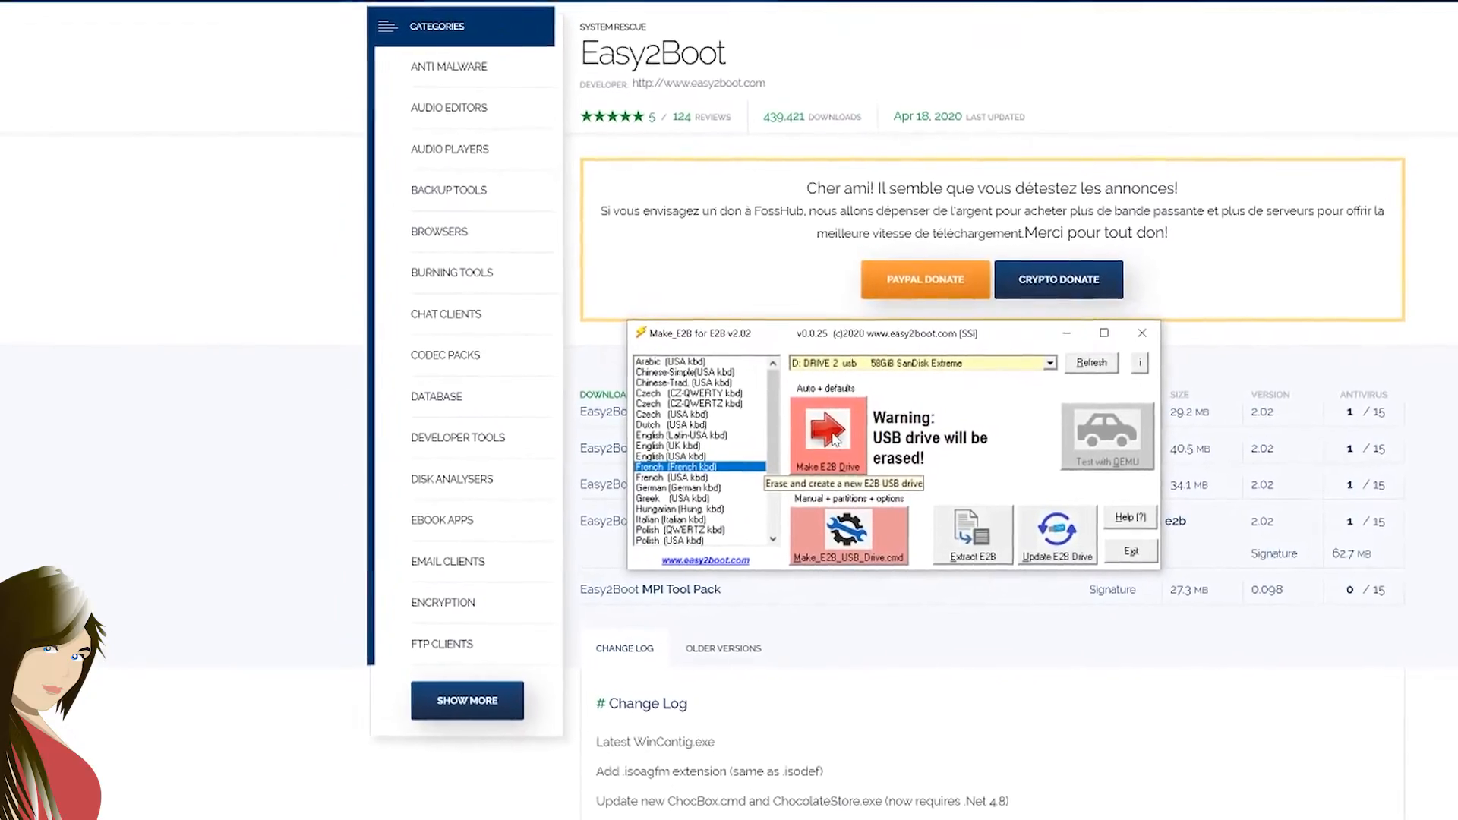
left_click(834, 439)
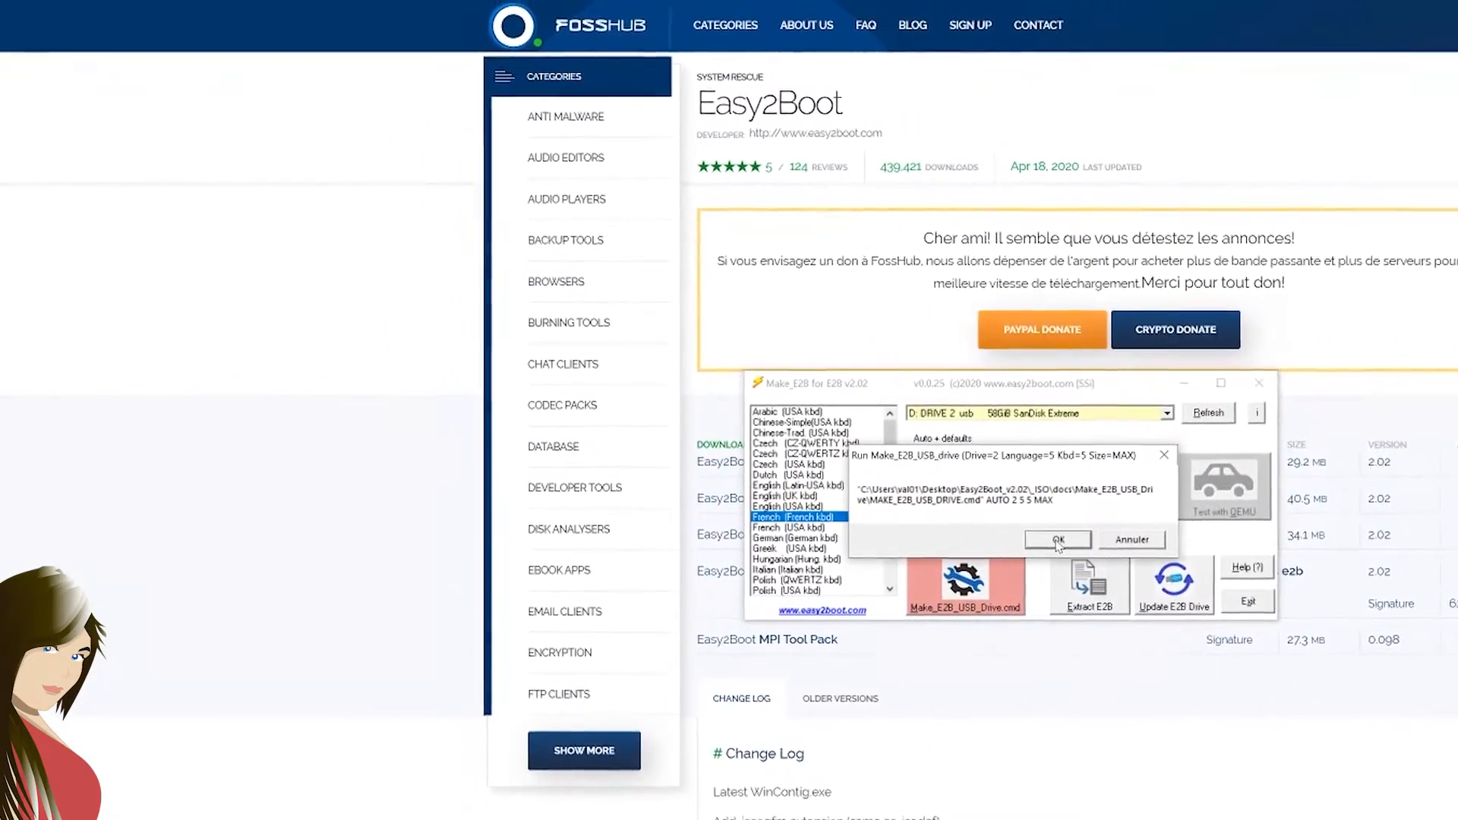
left_click(1058, 539)
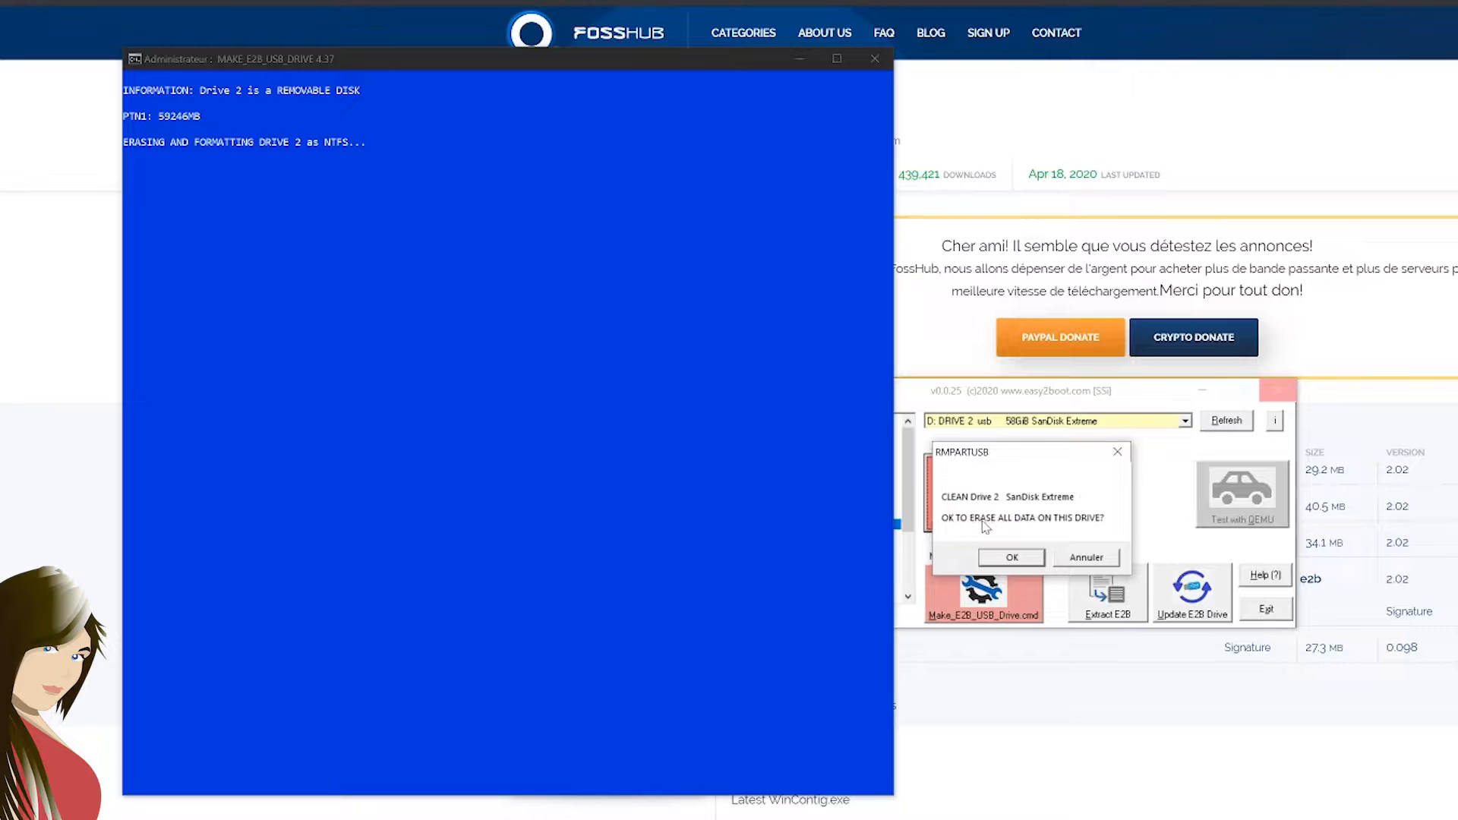
left_click(1022, 557)
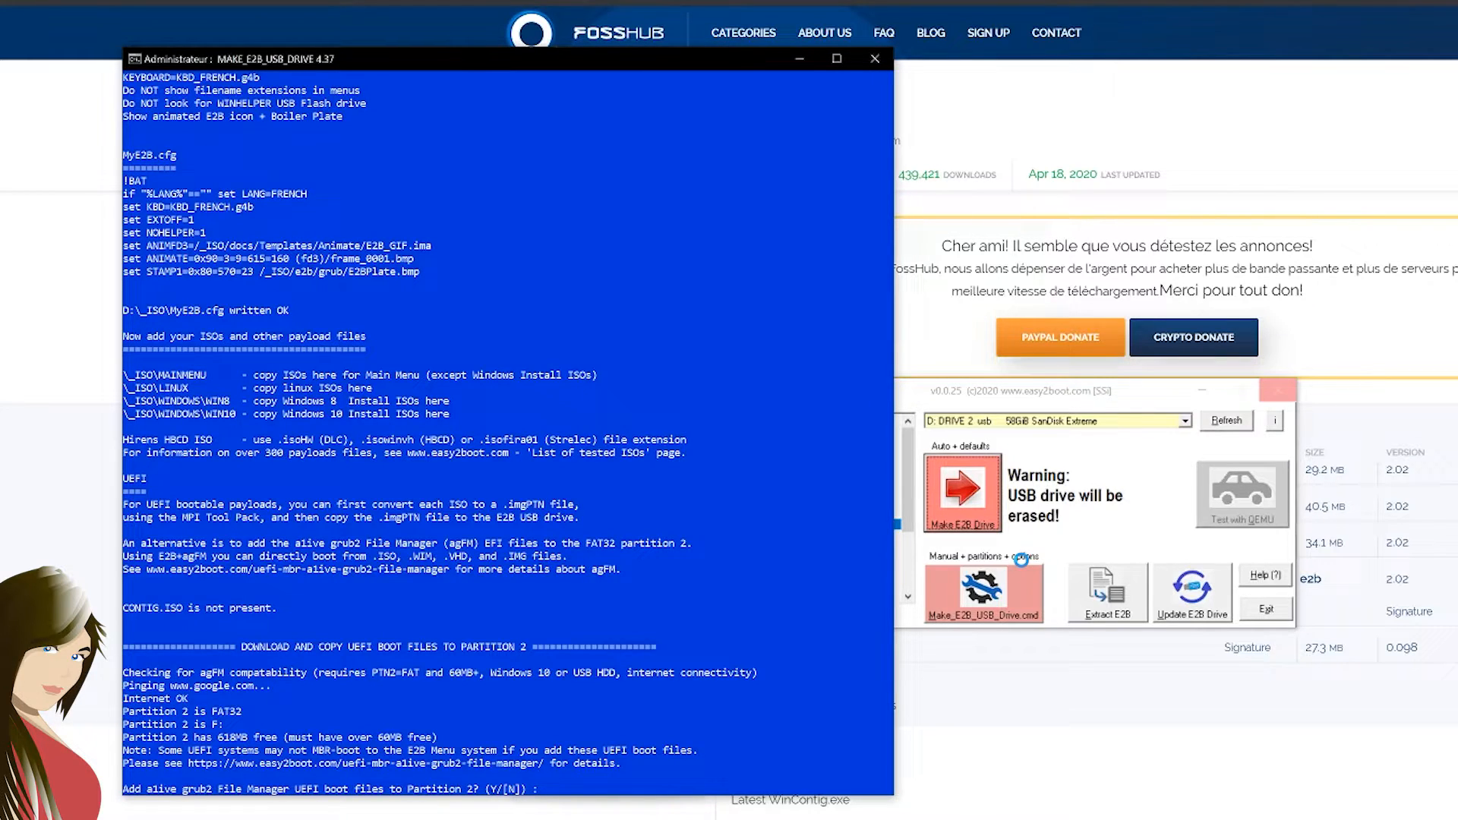
type("y")
key("Return")
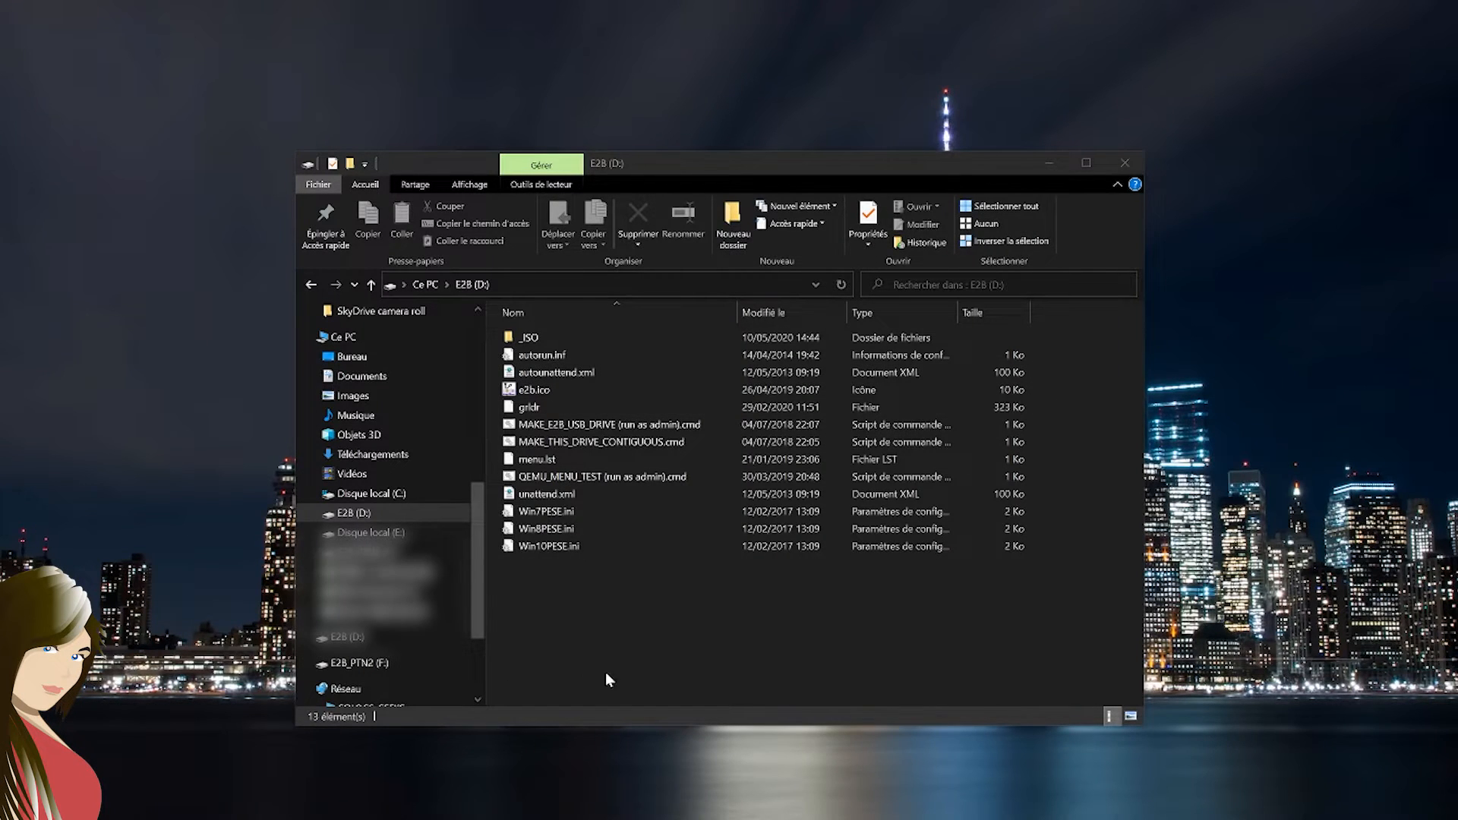
Open the E2B drive's _ISO folder beside the backup's _ISO folder and examine the Linux images in the backup's LINUX folder
double_click(542, 341)
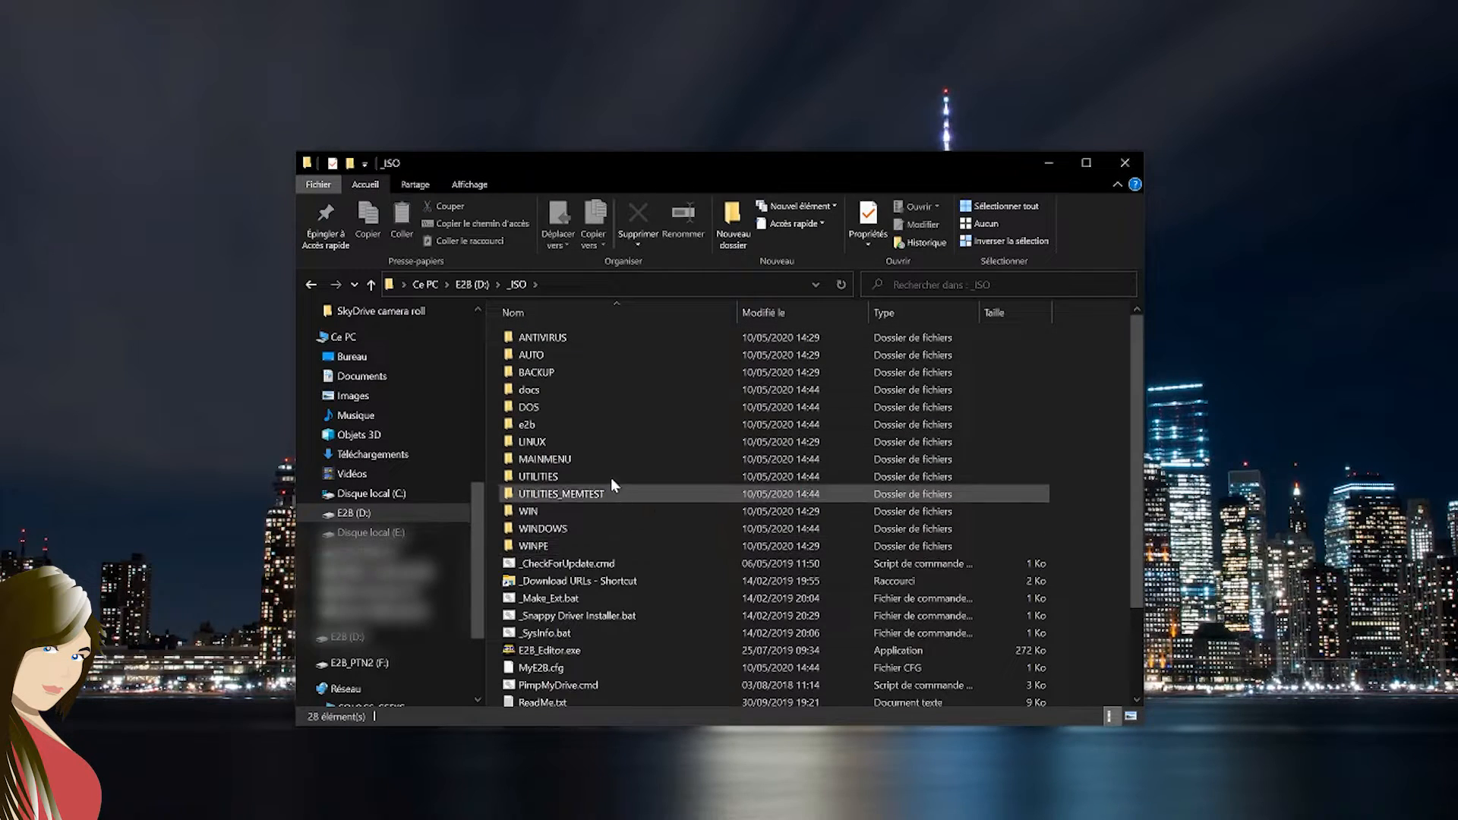
left_click_drag(601, 171, 346, 169)
left_click_drag(1457, 190, 1246, 188)
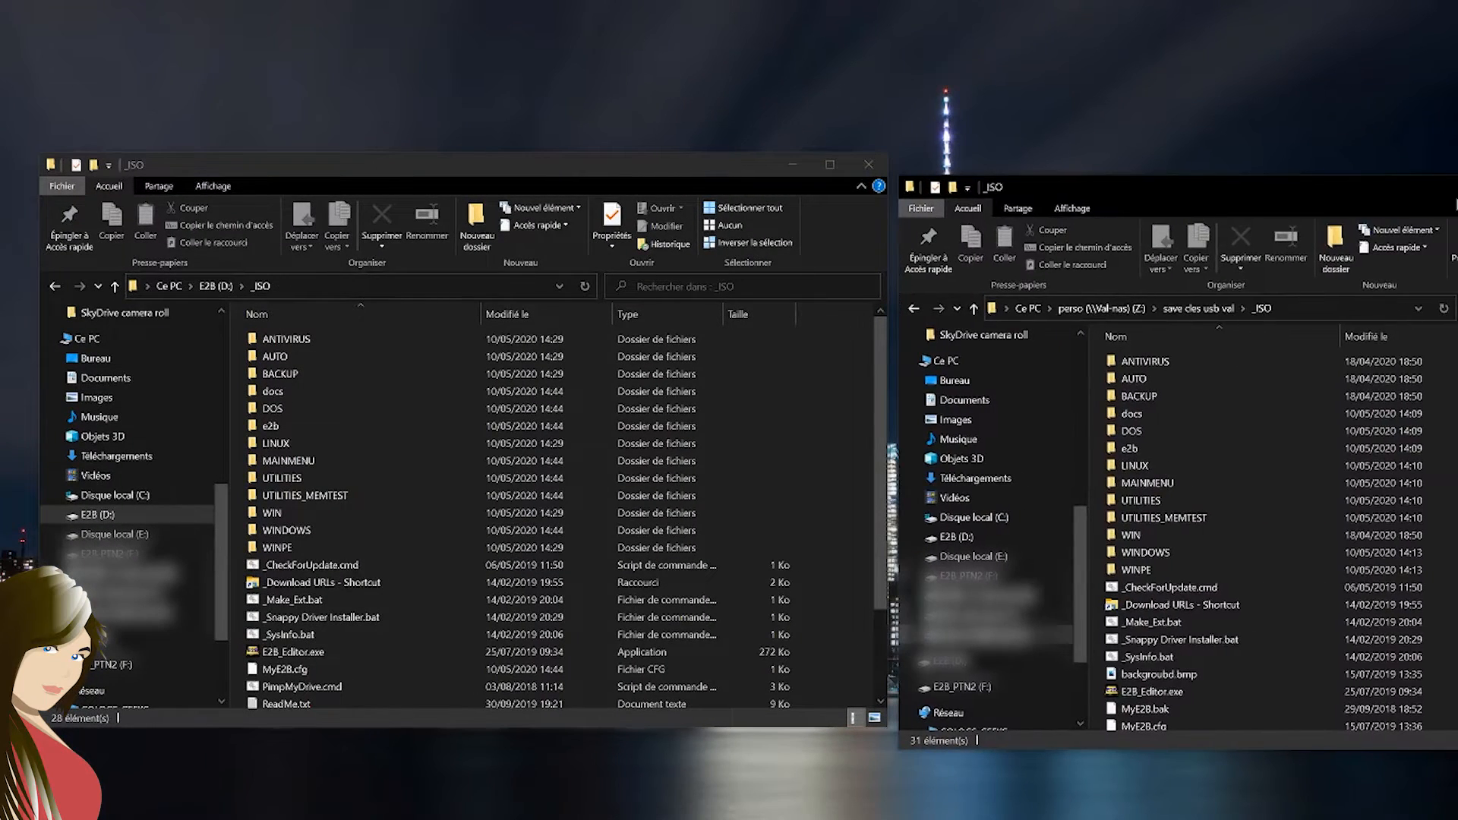
double_click(1156, 463)
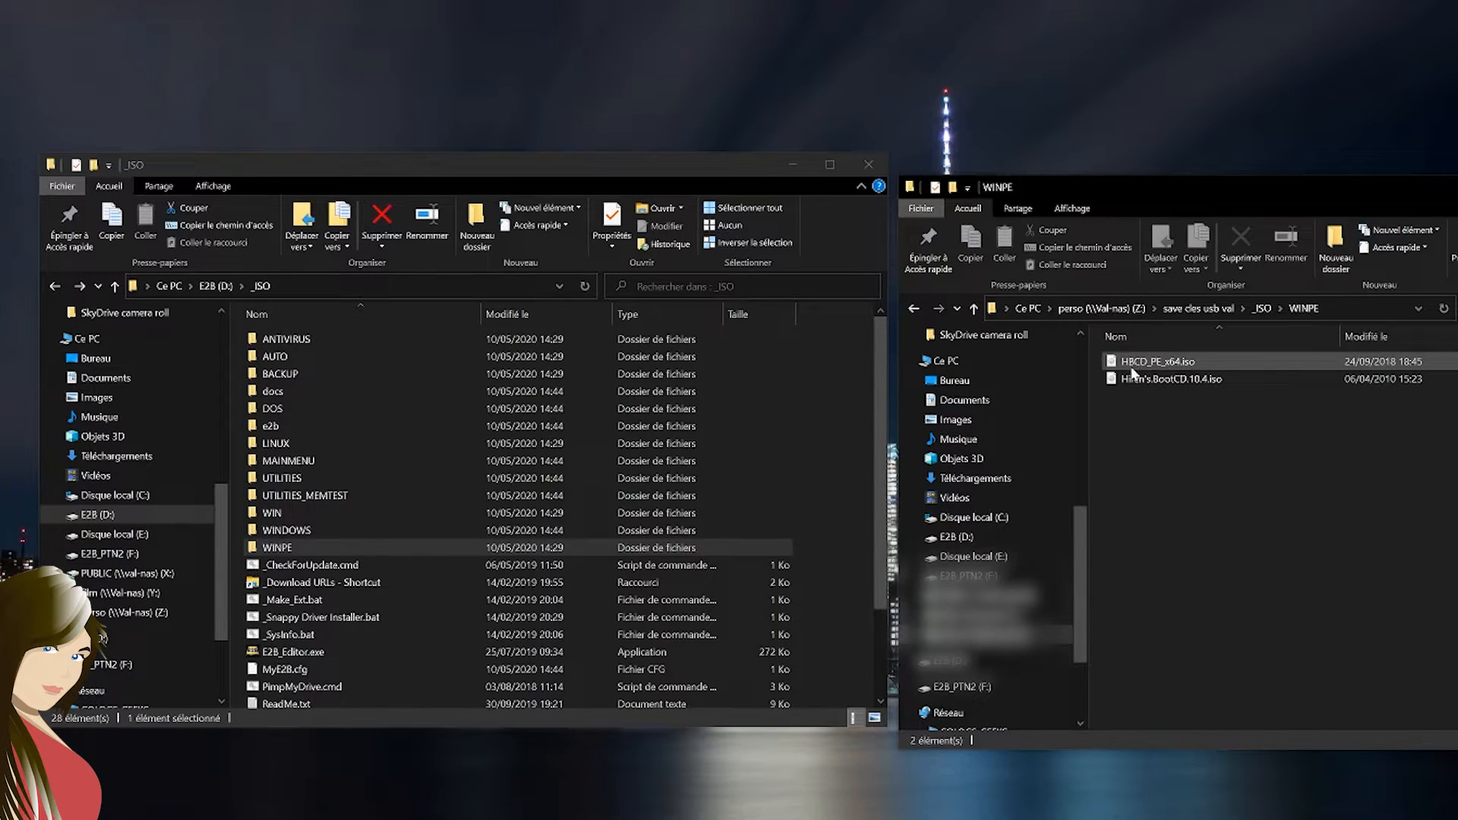
left_click(1135, 379)
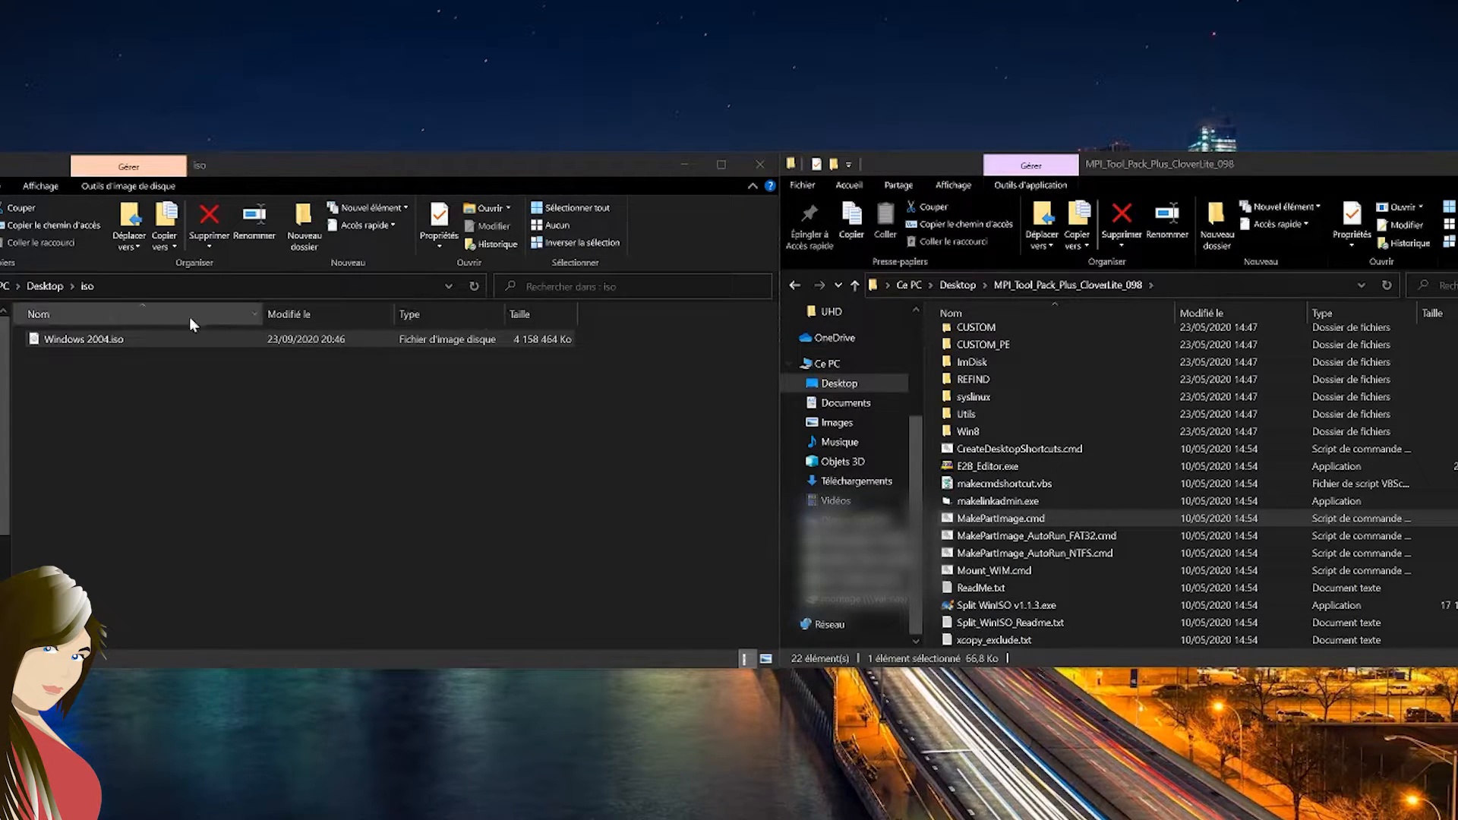
Run MakePartImage.cmd from the MPI Tool Pack folder as administrator
left_click(32, 343)
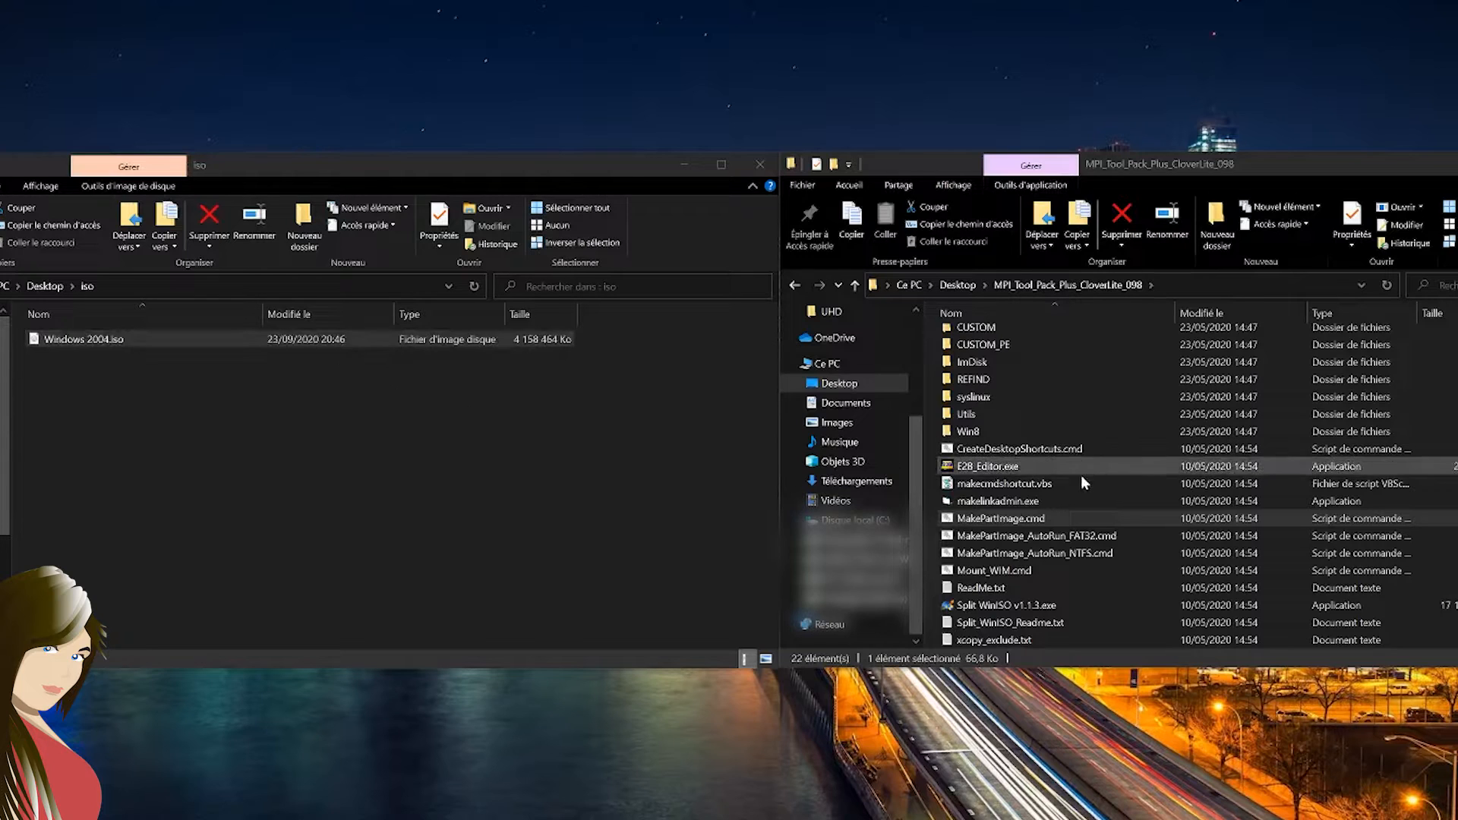
right_click(1002, 523)
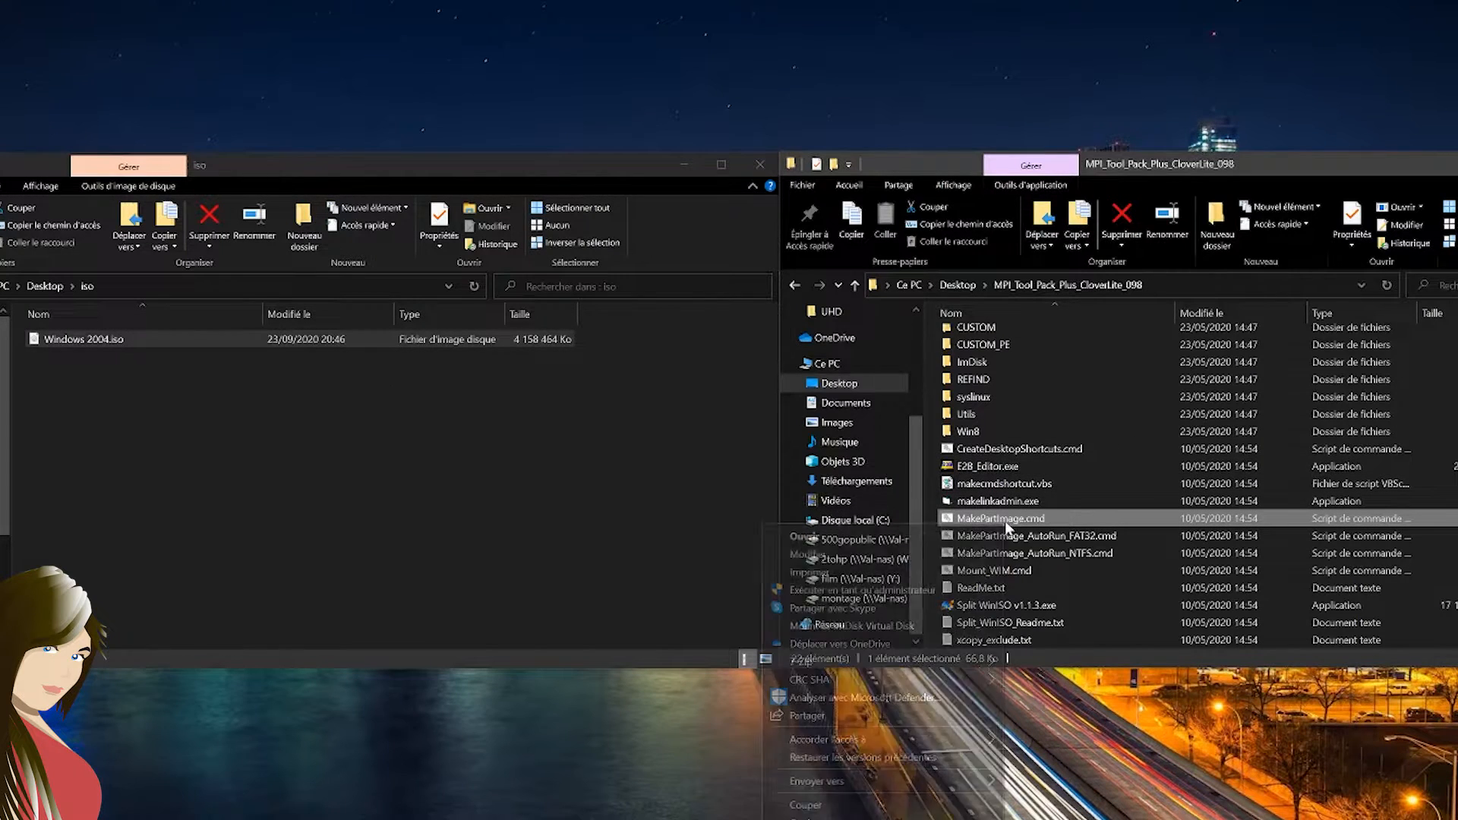
left_click(911, 590)
left_click_drag(122, 0, 996, 84)
left_click(999, 362)
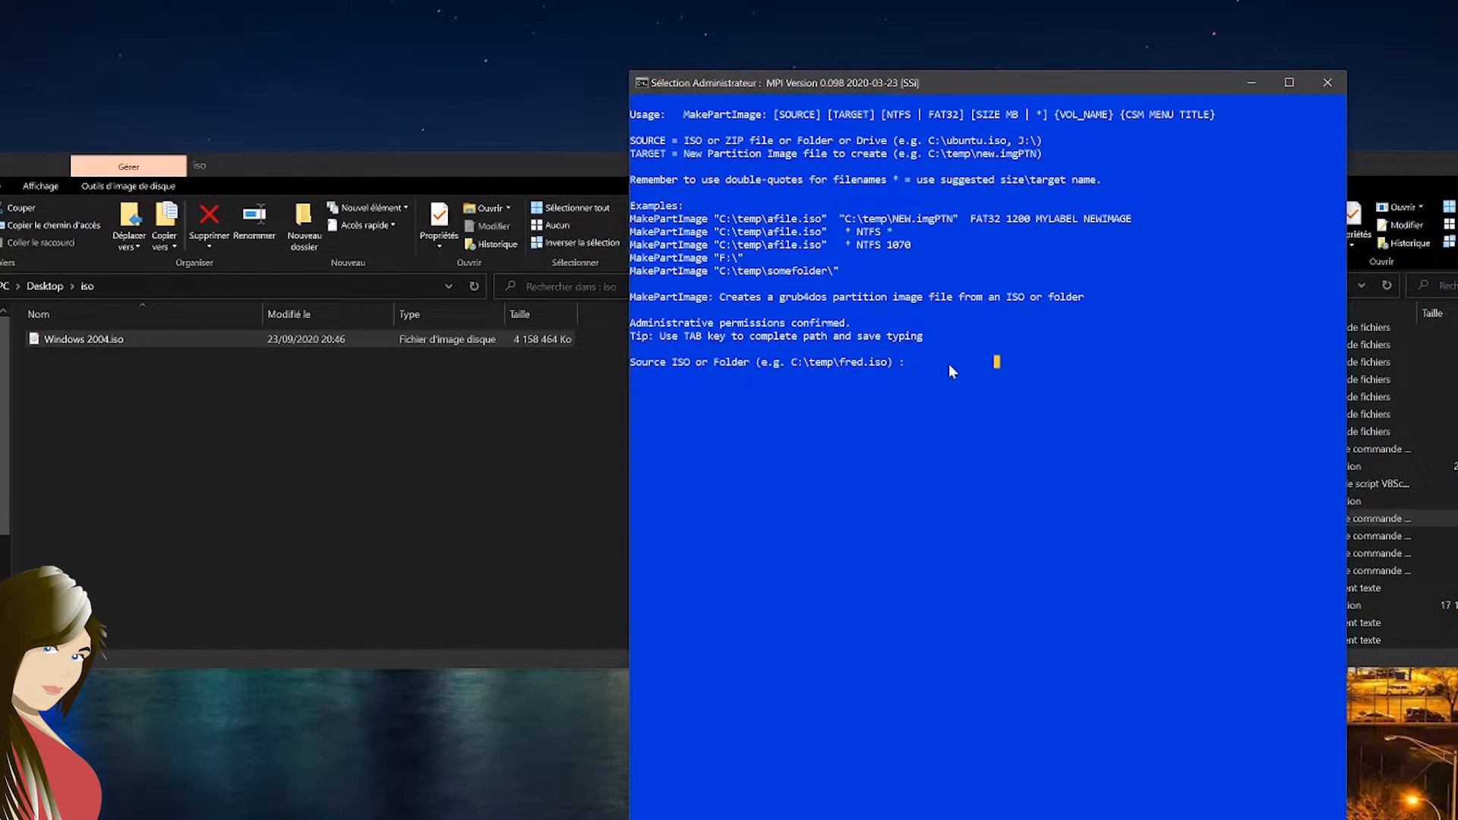
Enter Windows 2004.iso in the desktop's iso folder as the source for the partition image
type("c:\\Users\\val")
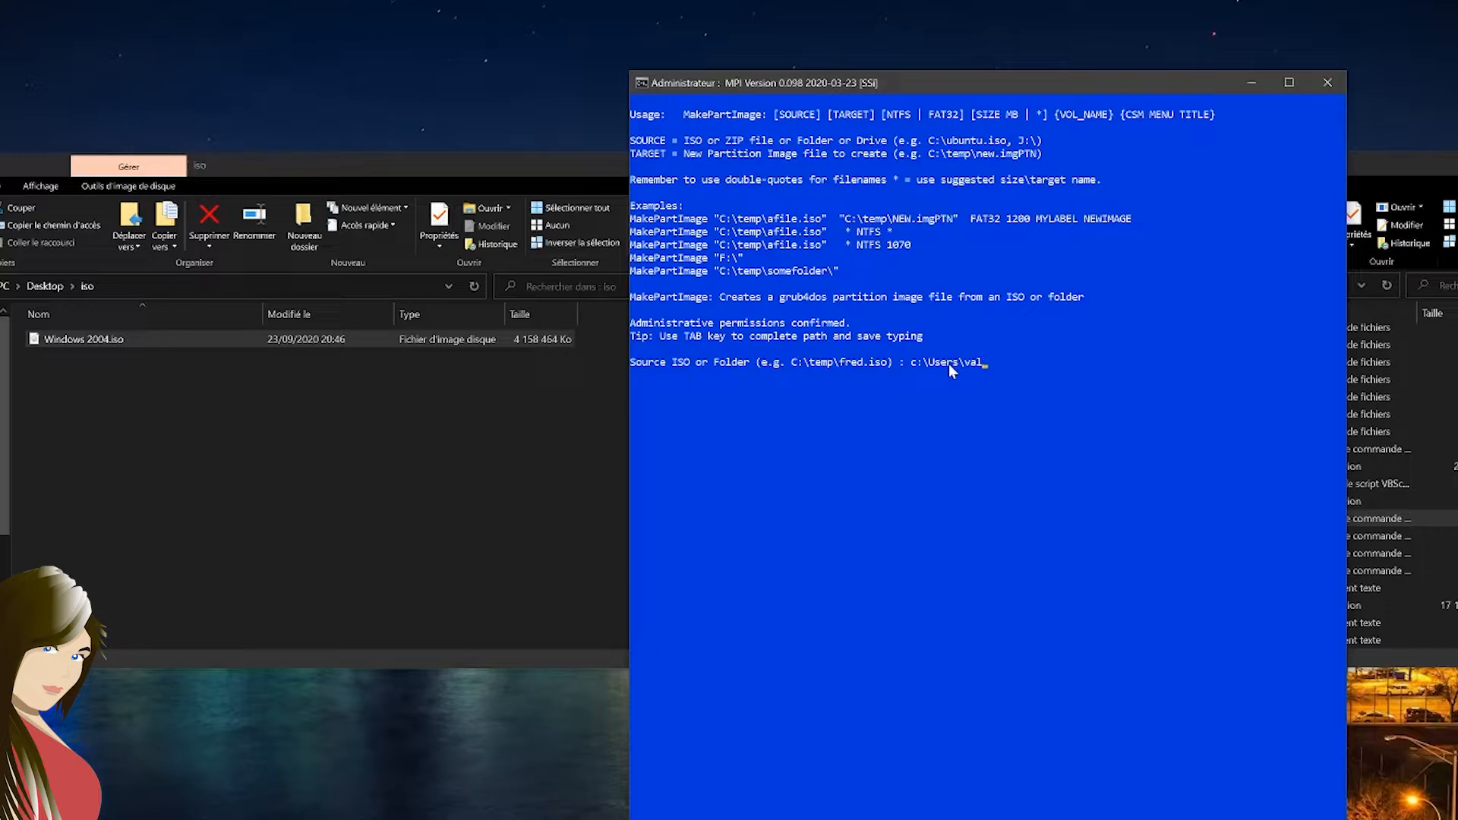
type("\\Desktop\\iso\\")
key("Tab")
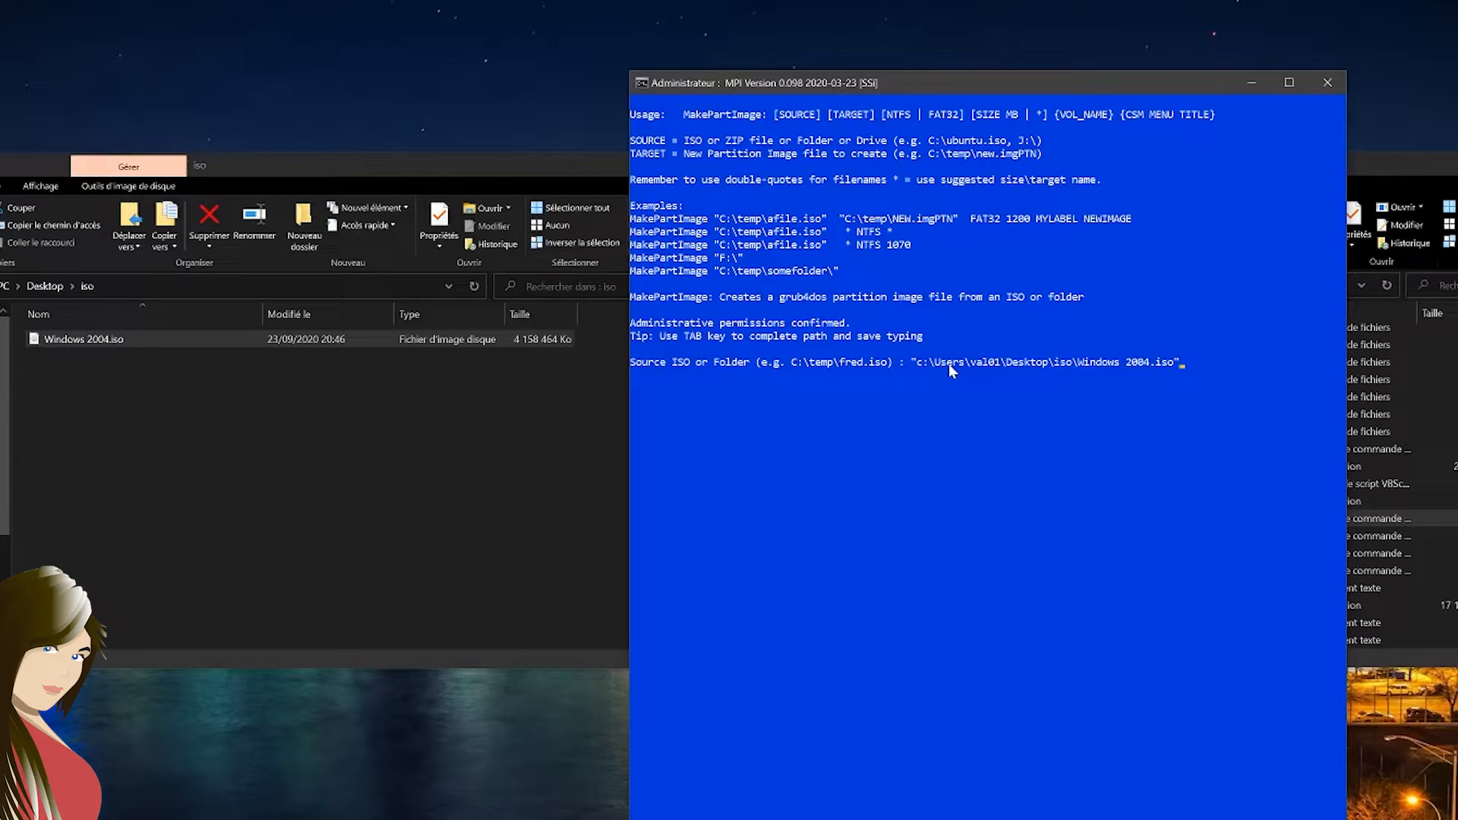
key("Return")
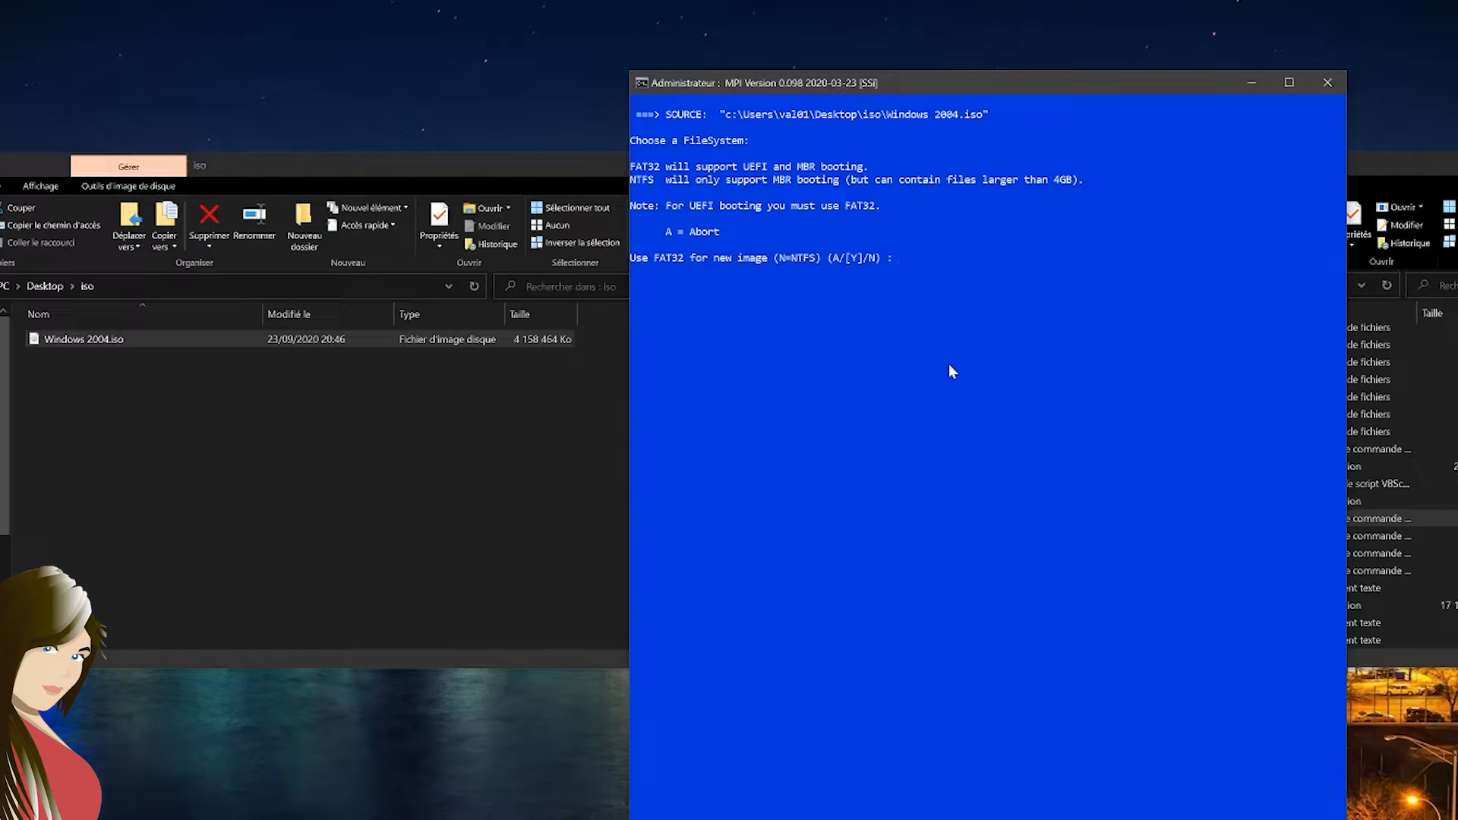
Configure the image as FAT32 without rEFInd, accepting the suggested 4290 MB size, default output file name and EASY2BOOT volume name
type("y")
key("Return")
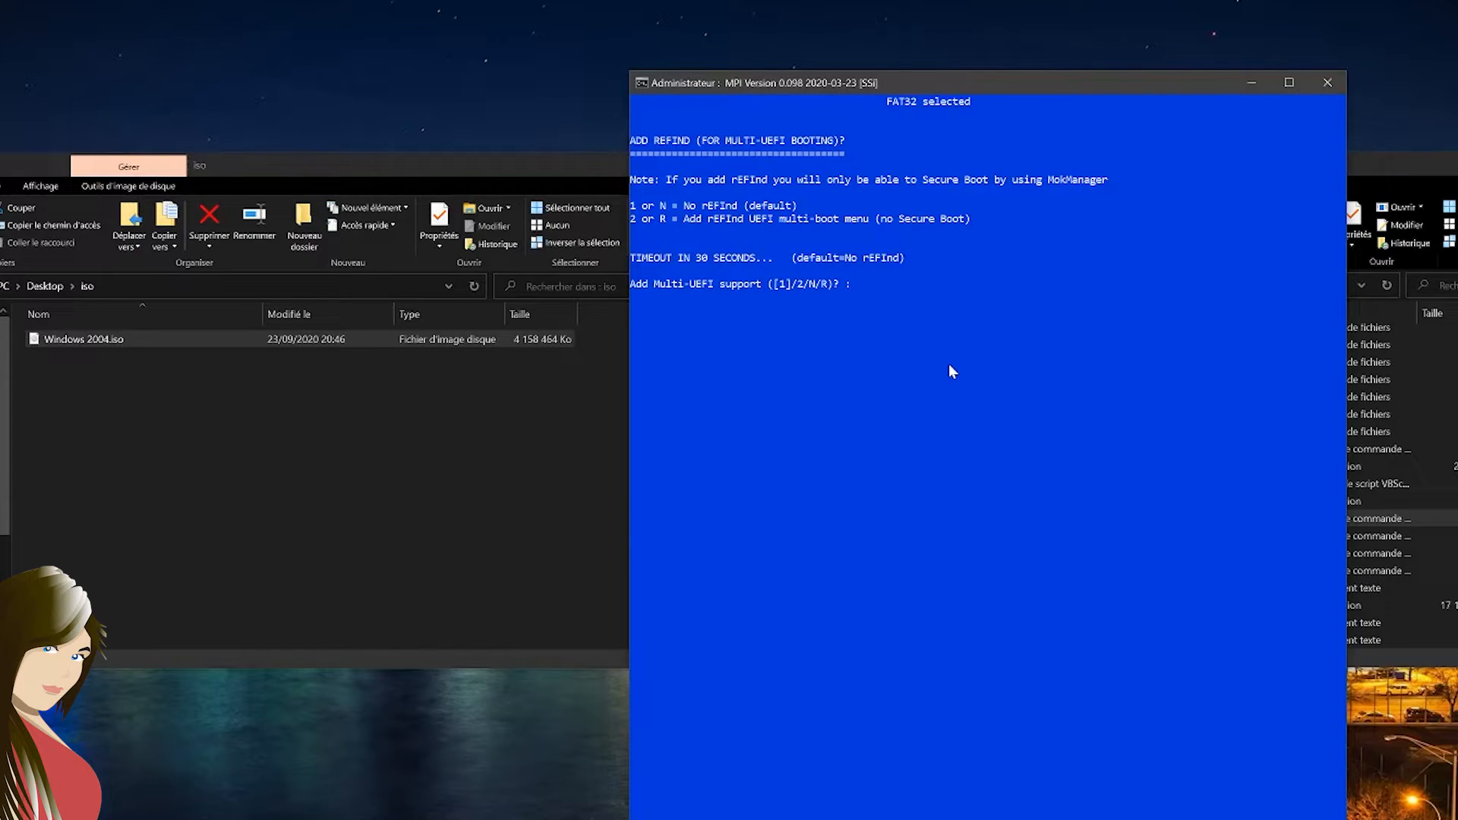
key("1")
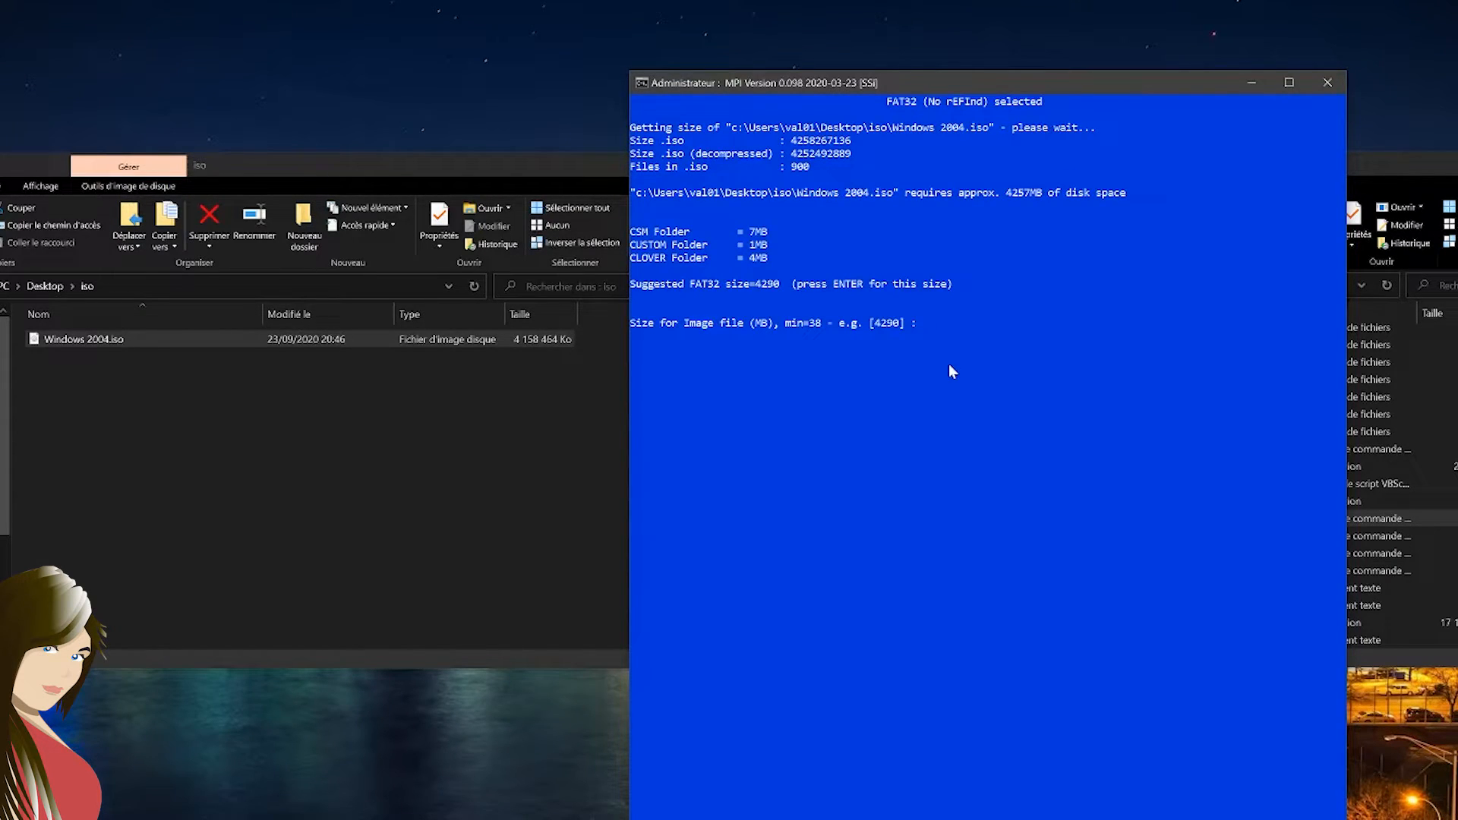
key("Return")
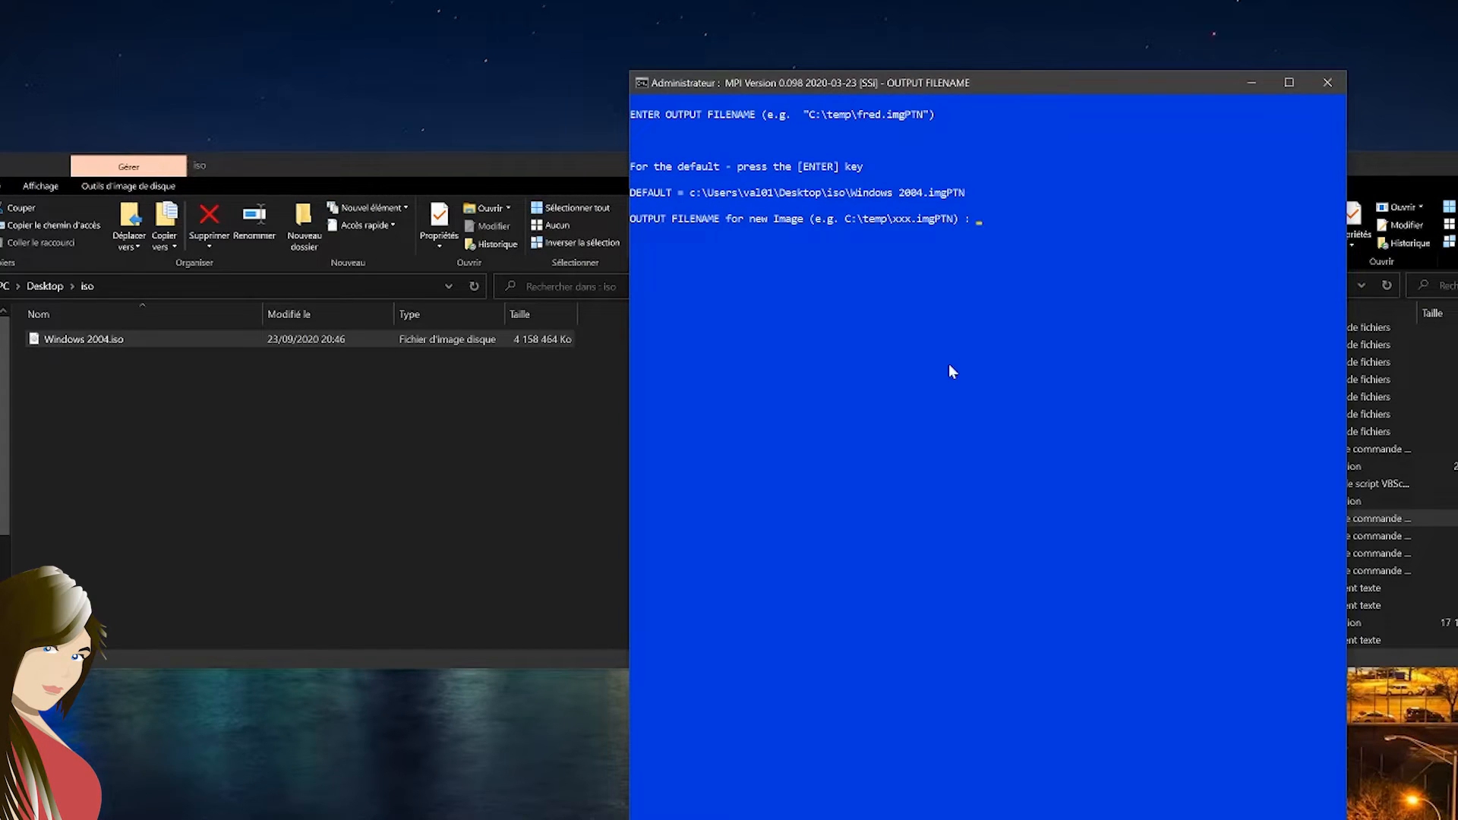
key("Return")
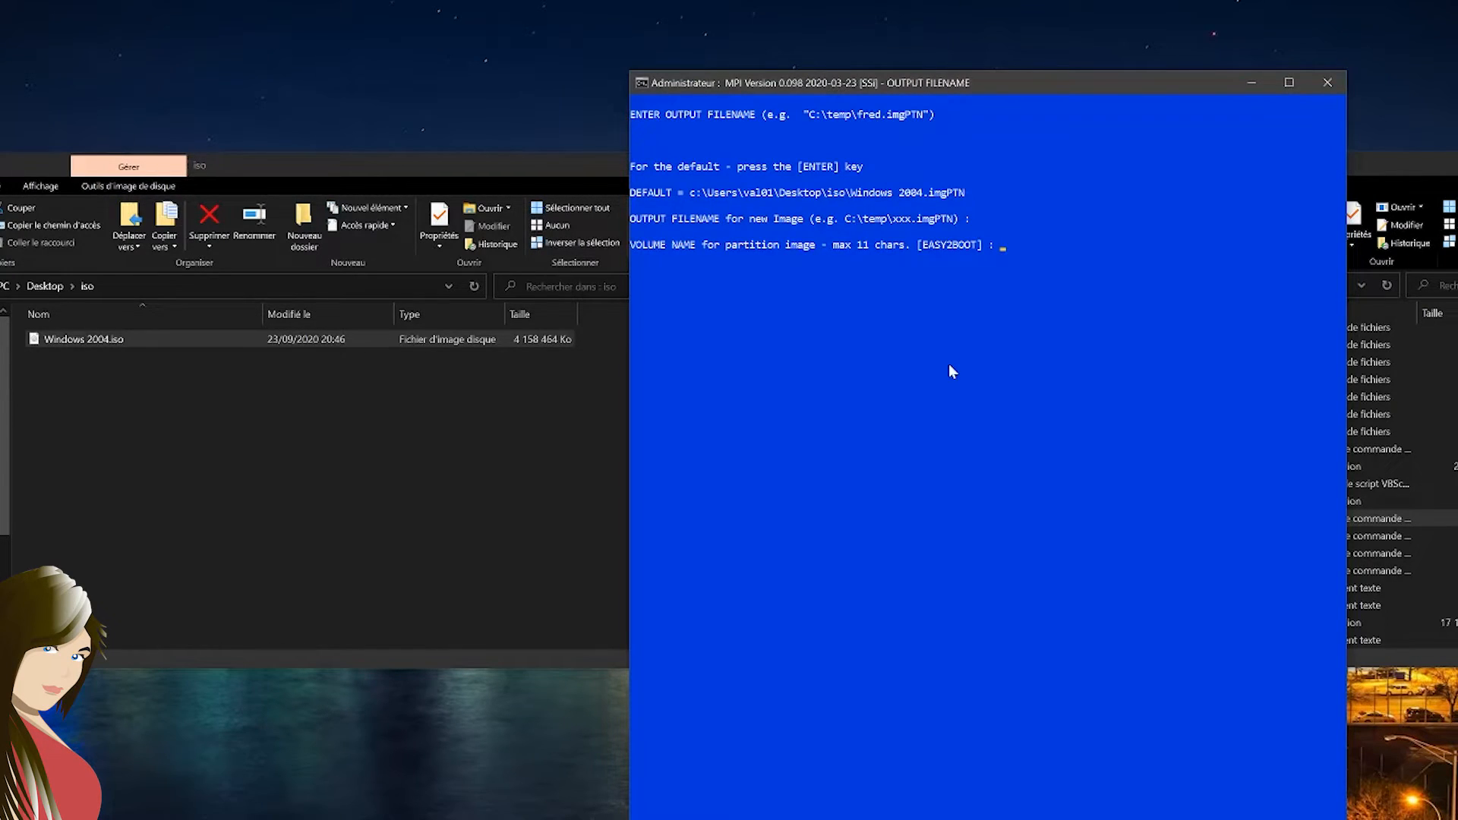
key("Return")
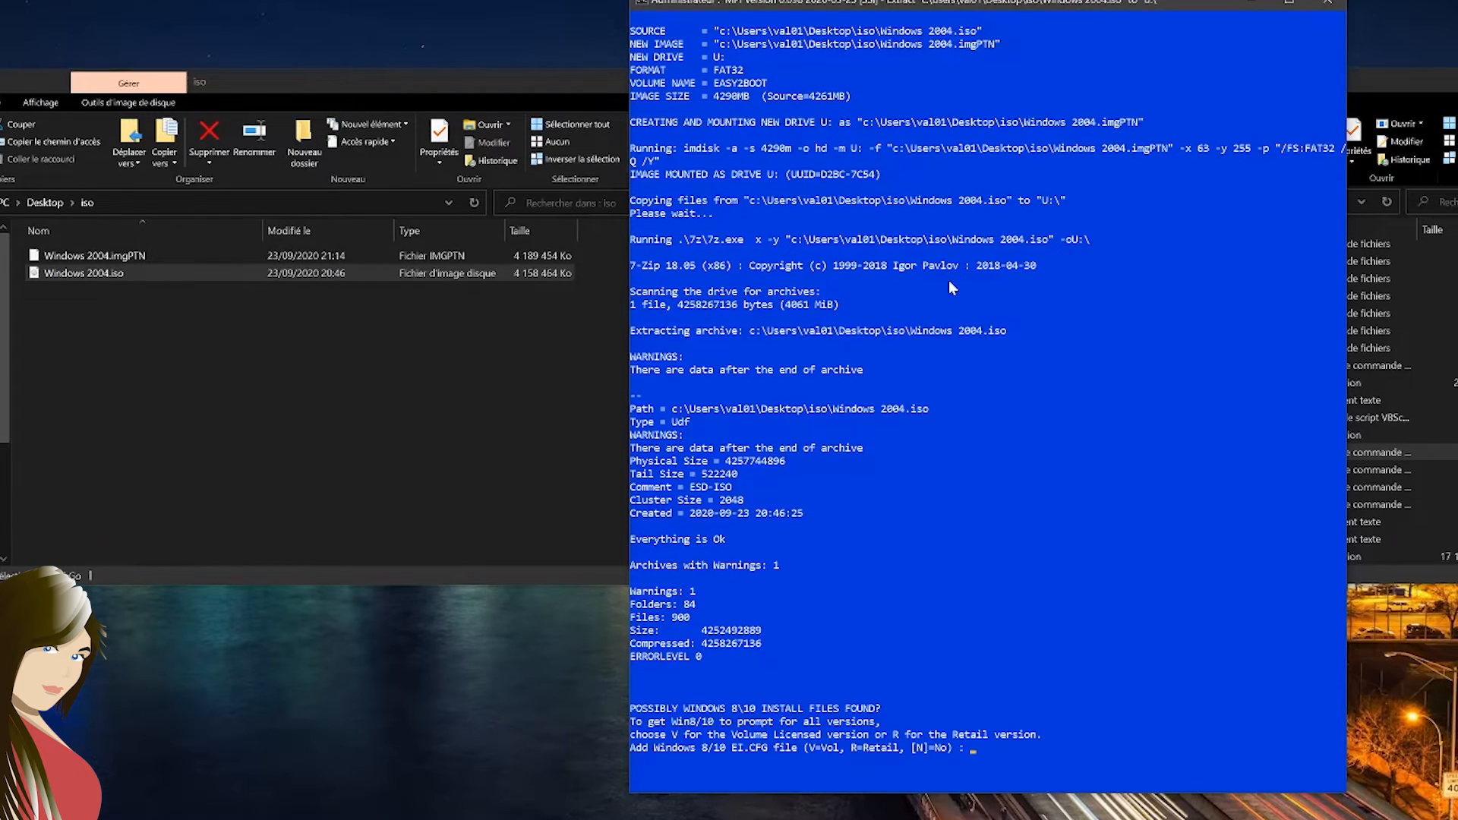
Decline adding the Windows EI.CFG file, and dismount drive U: to write the contents to Windows 2004.imgPTN
type("n")
key("Return")
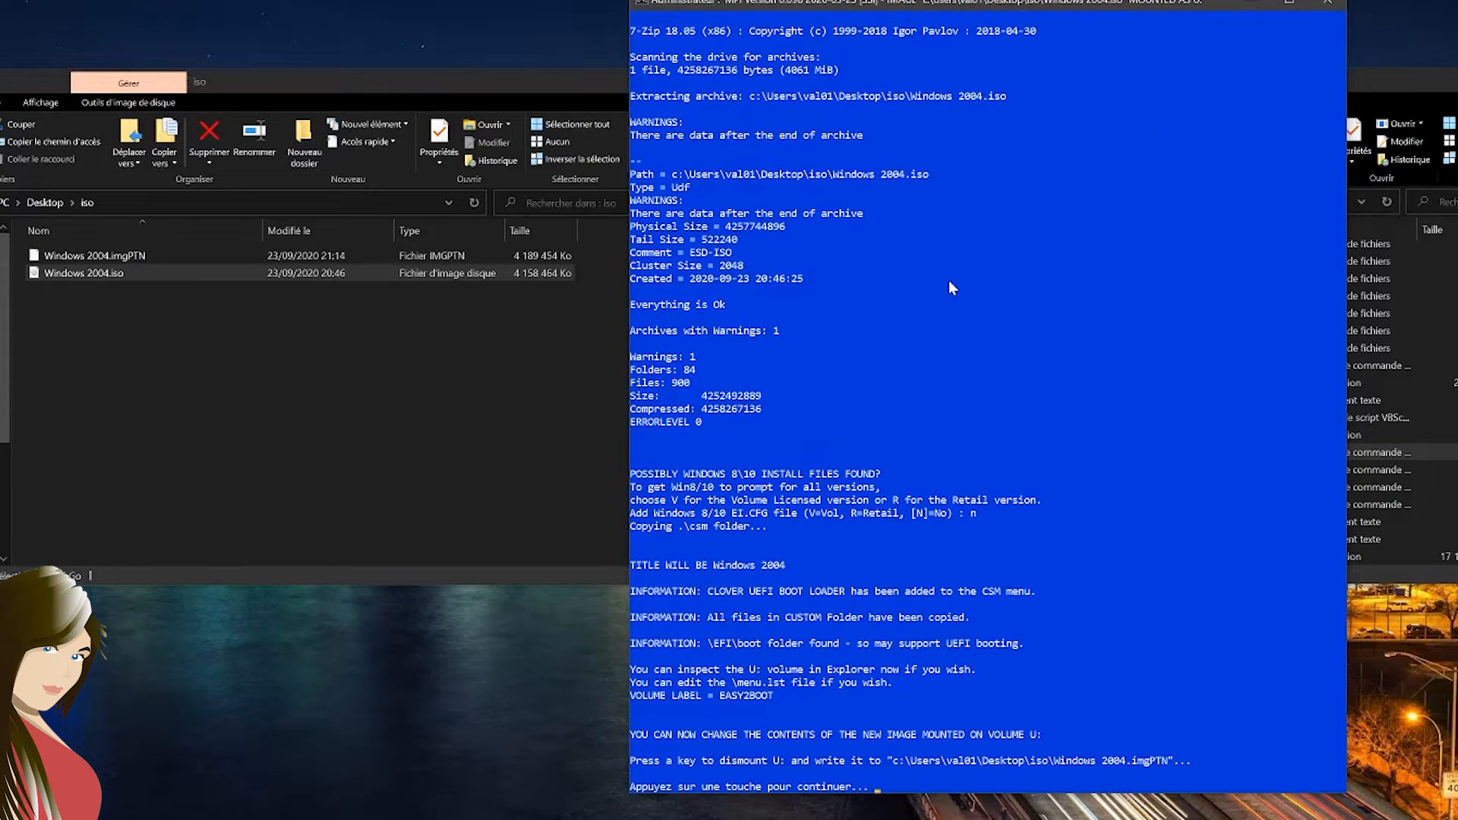
key("Return")
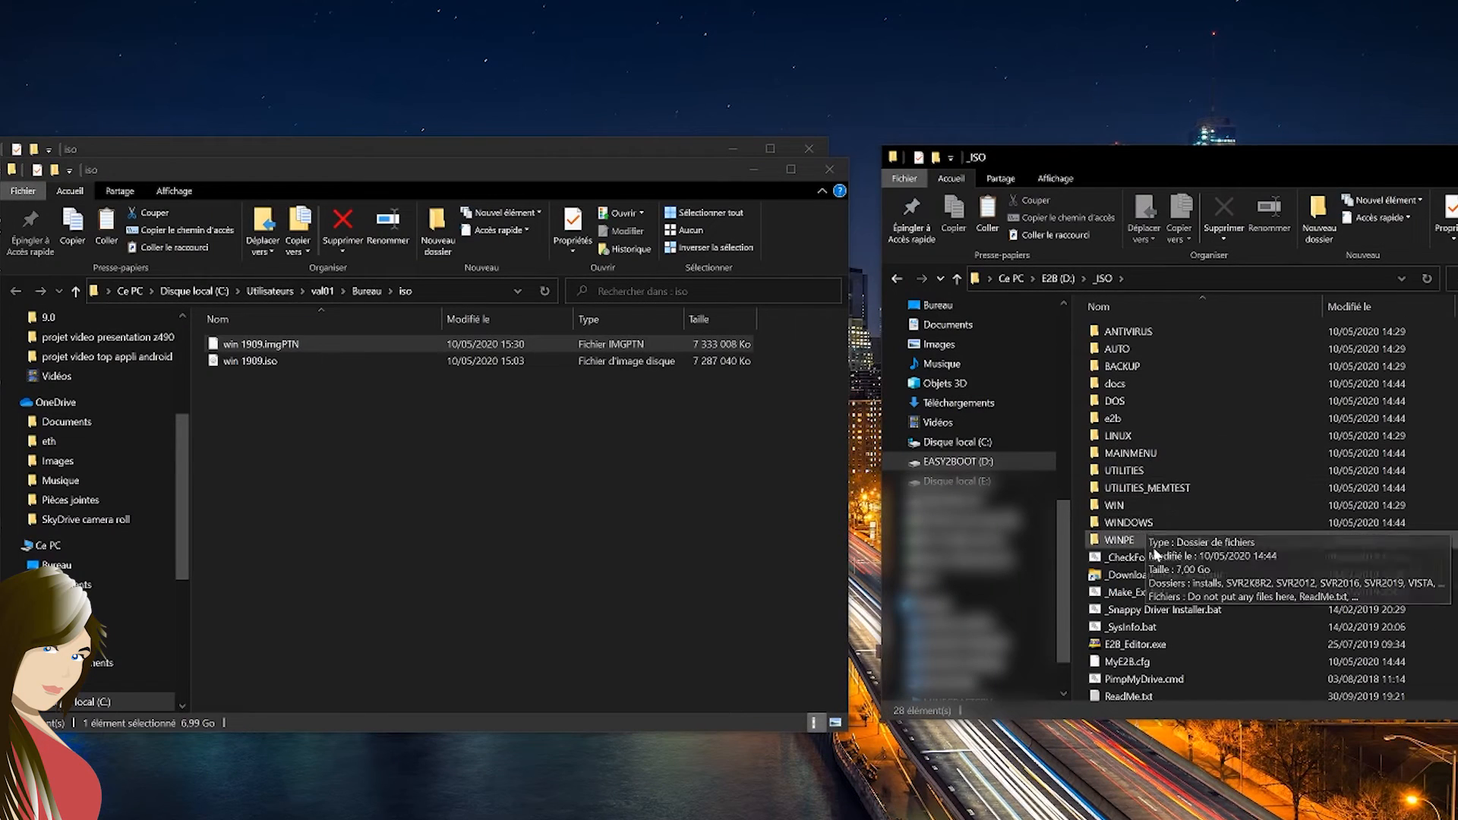
Open the E2B drive's WINDOWS\WIN10 folder, and transfer the backup's WINPE ISO images to the drive's WINPE folder
left_click(1155, 522)
double_click(1154, 522)
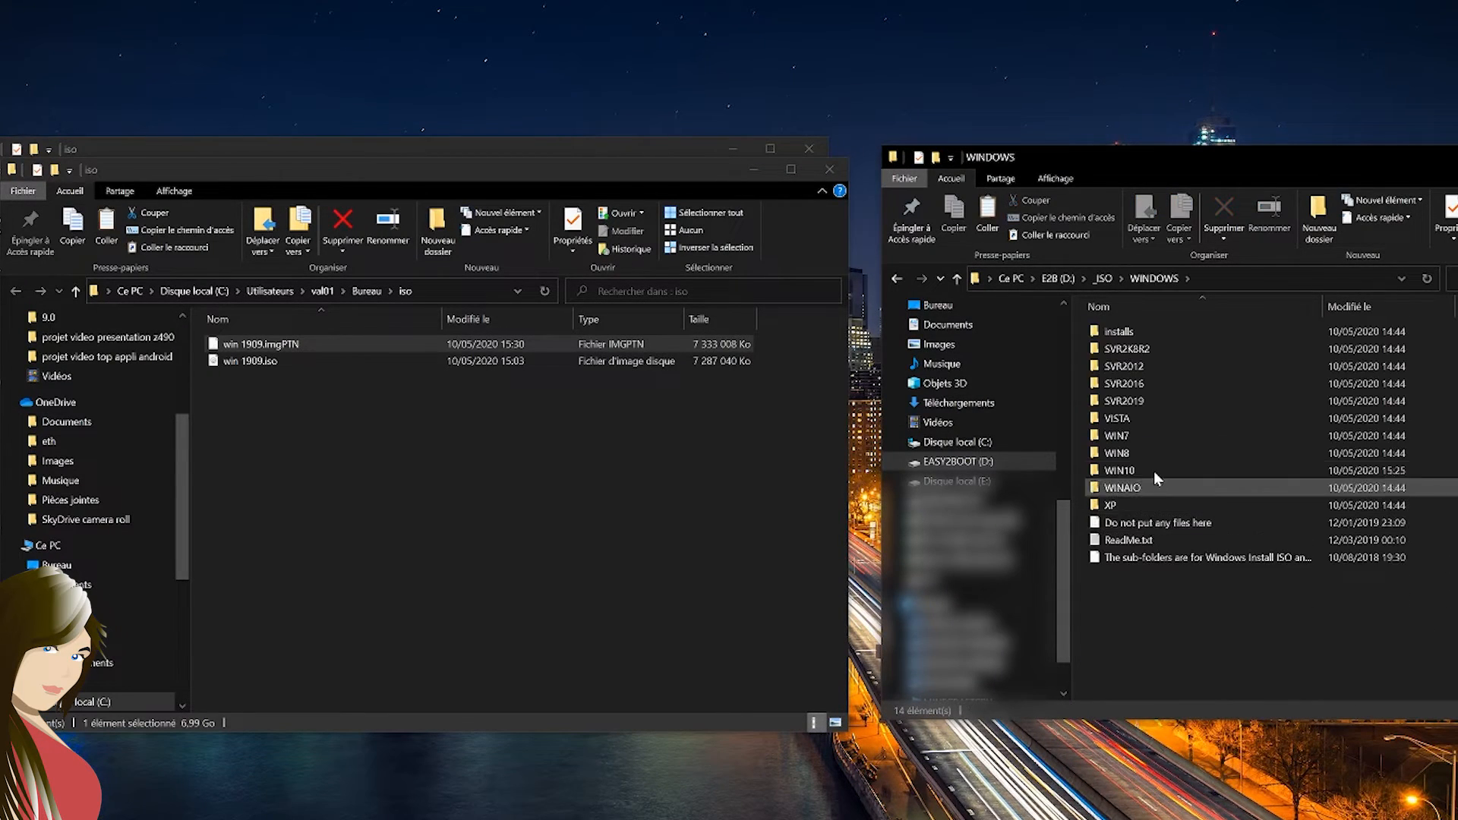
double_click(1158, 479)
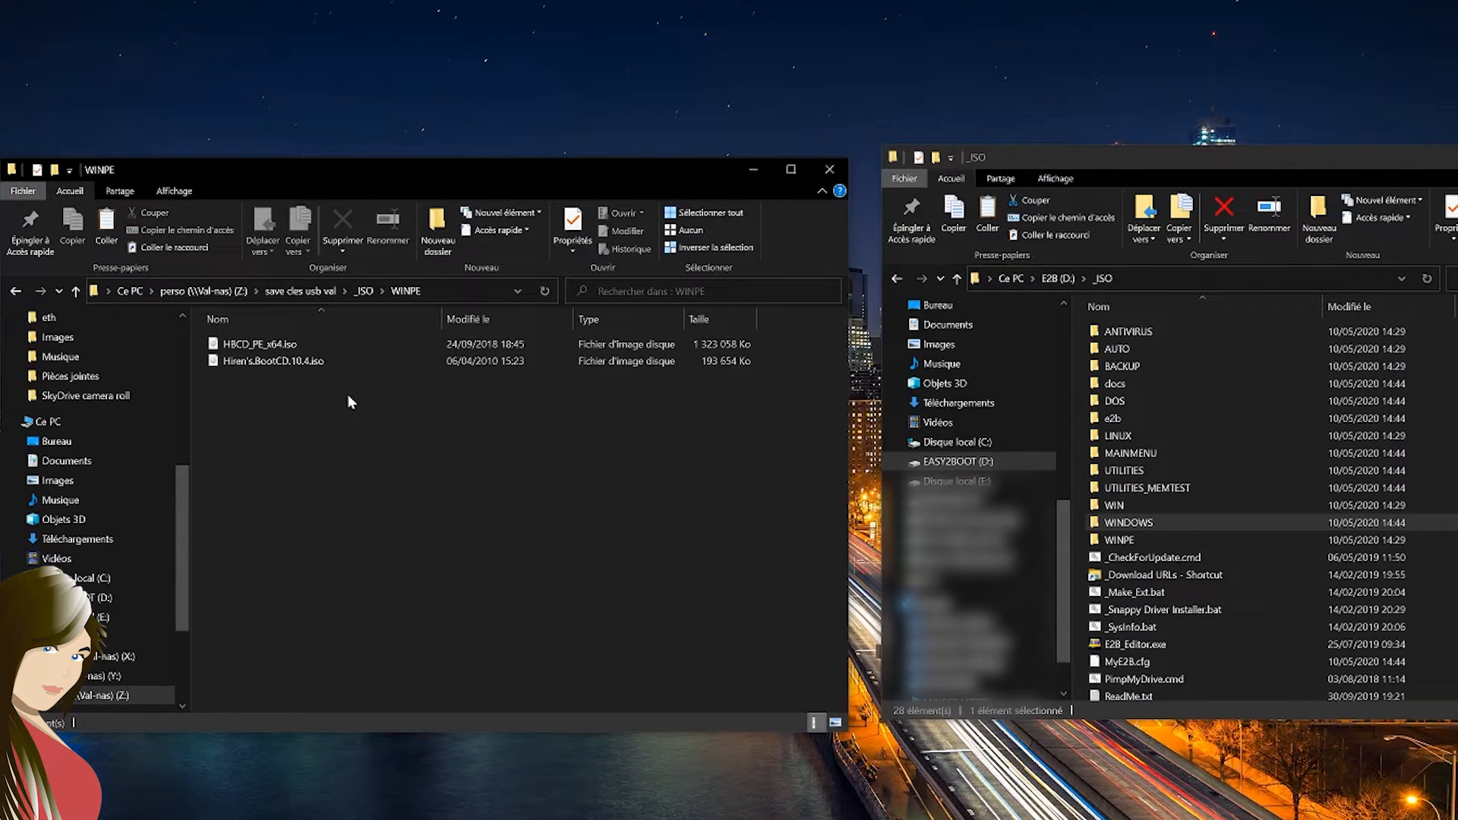
left_click_drag(379, 488, 1158, 543)
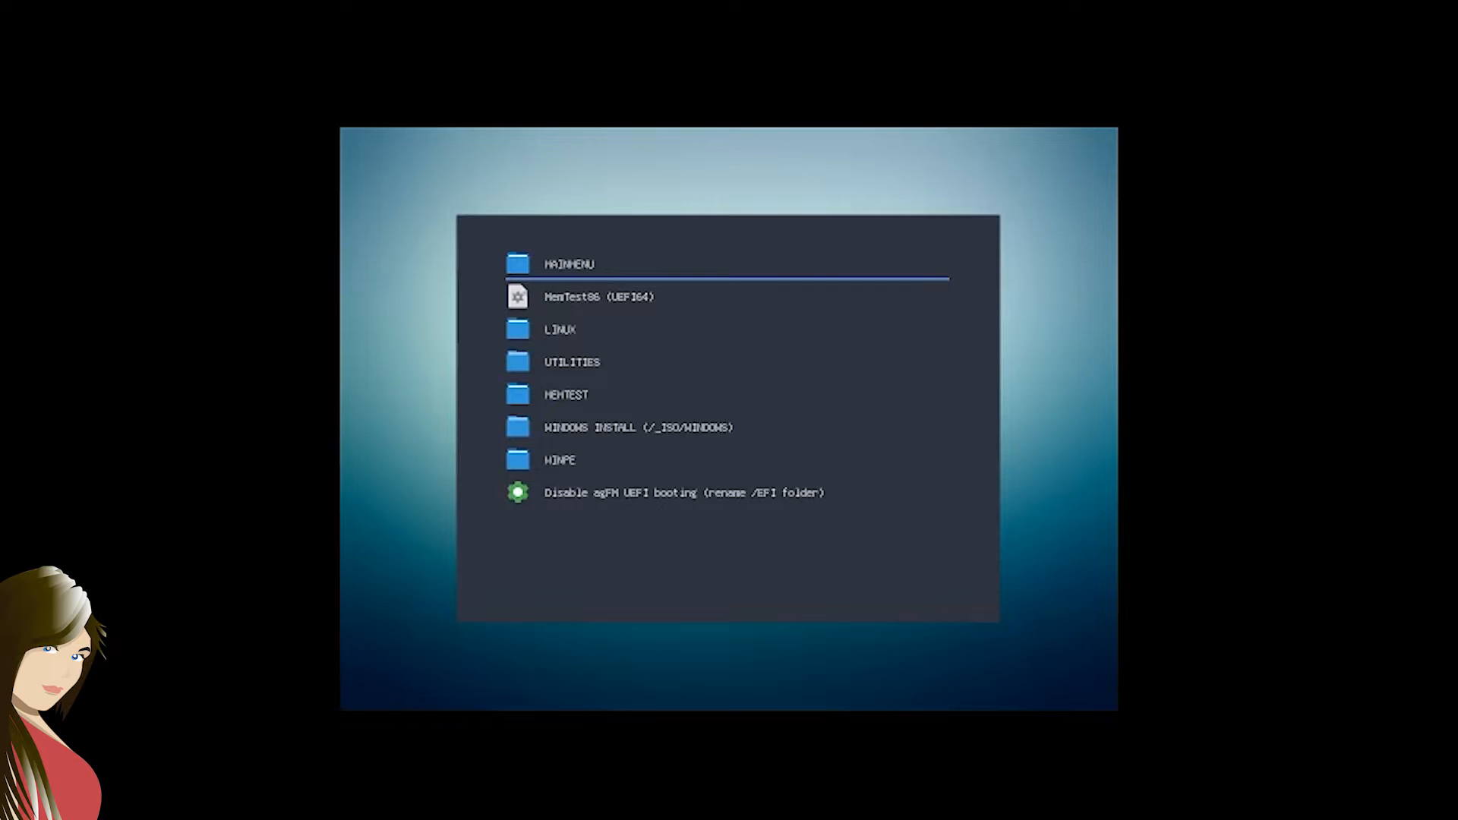
Browse the USB drive's boot menu entries from MAINMENU down to WINPE
key("Down")
key("Down")
key("Down")
key("Down")
key("Down")
key("Down")
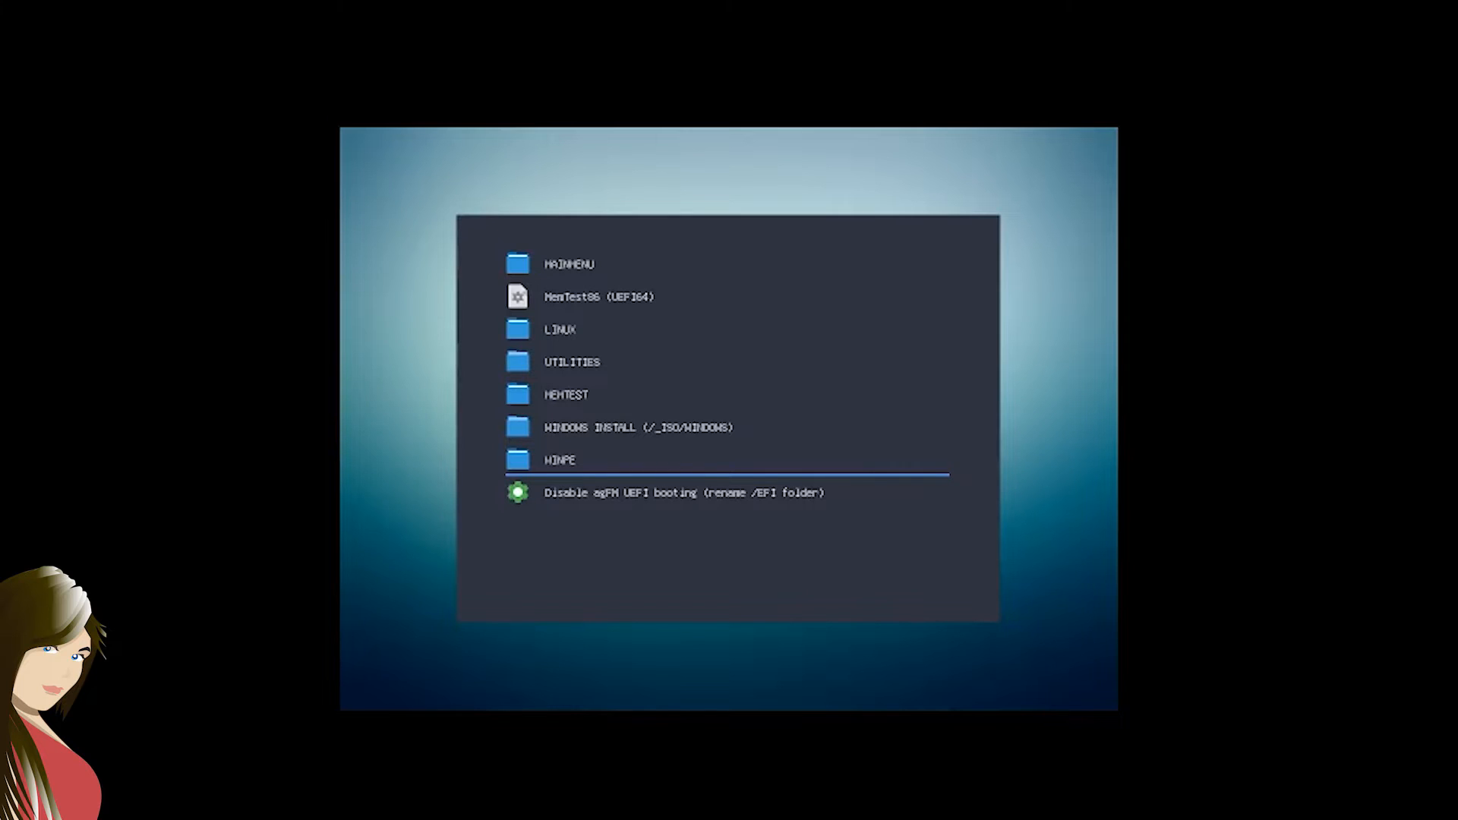
Open the LINUX folder from the USB drive's boot menu
key("Up")
key("Up")
key("Up")
key("Up")
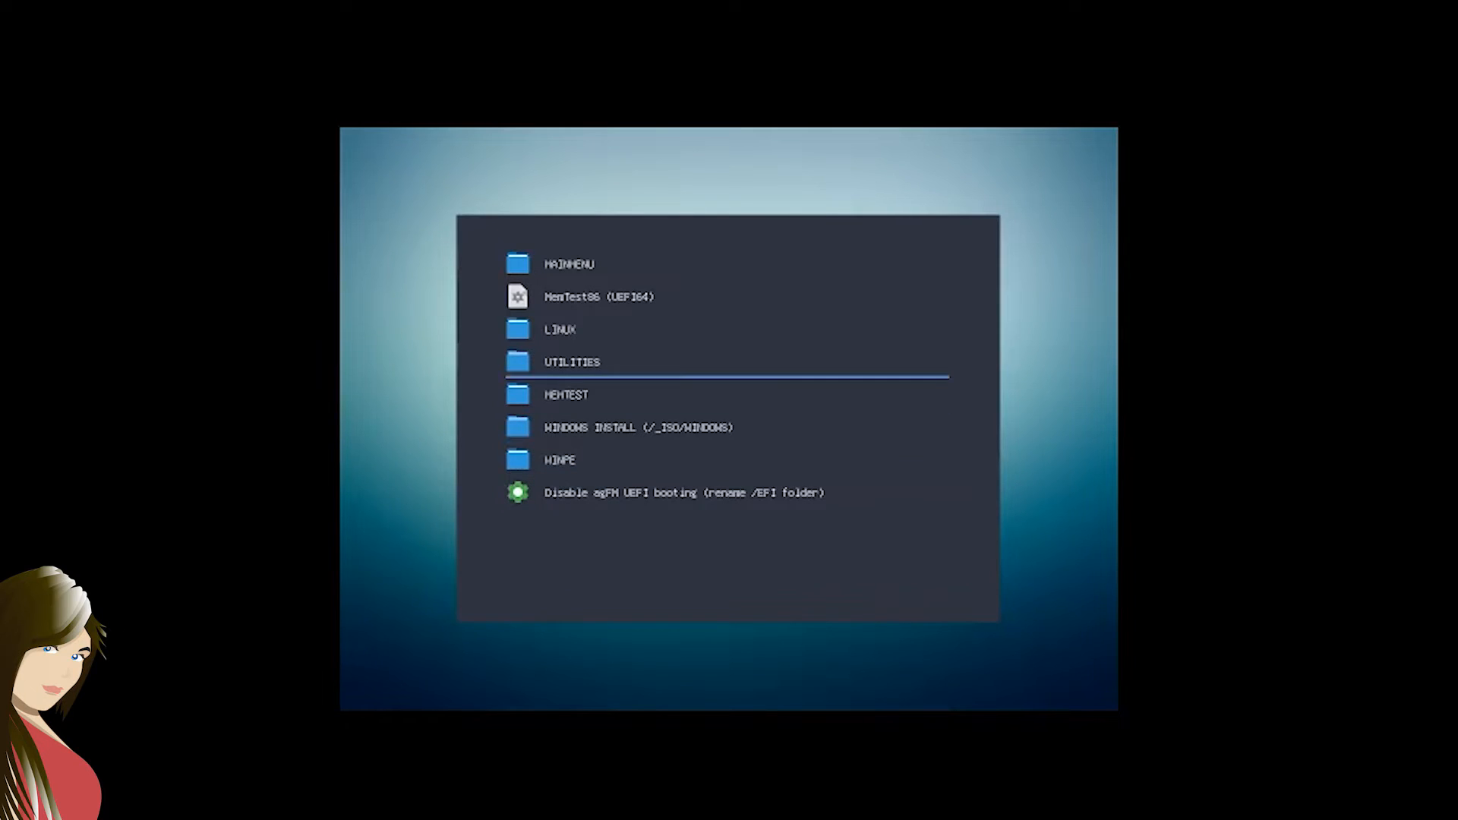
key("Return")
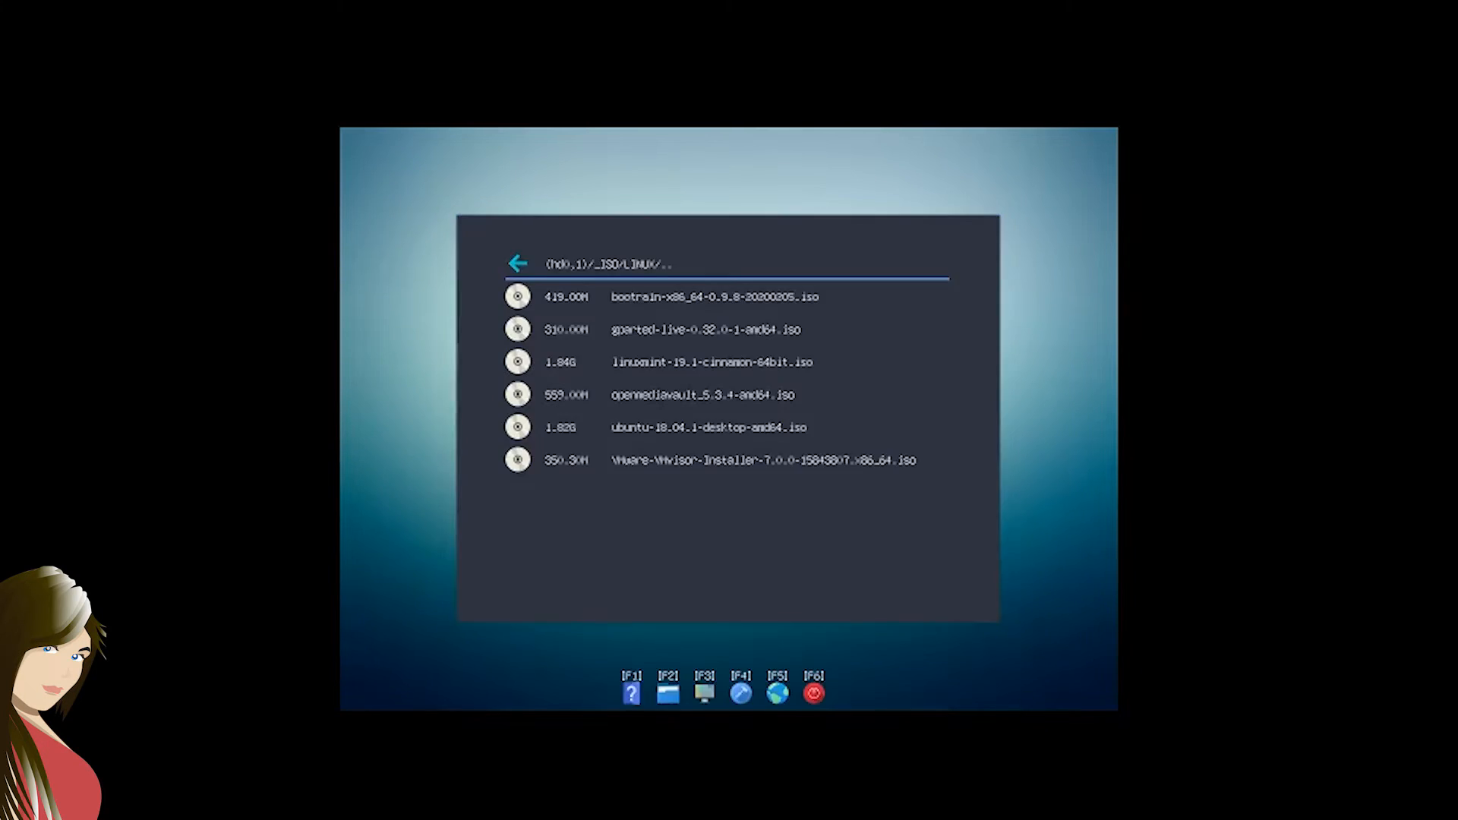
Select ubuntu-18.04.1-desktop-amd64.iso among the Linux images and open its boot options
key("Down")
key("Down")
key("Down")
key("Down")
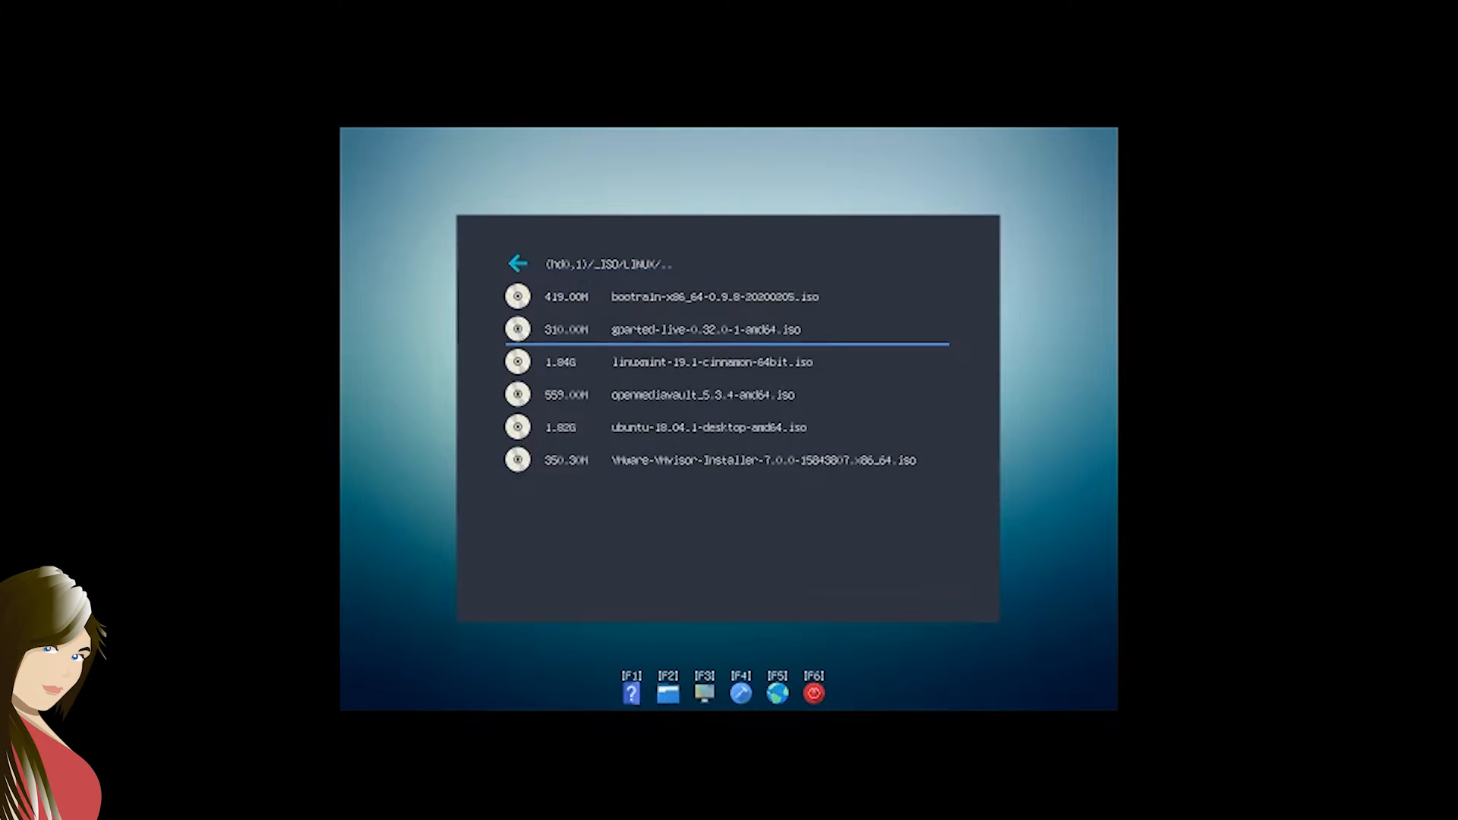
key("Down")
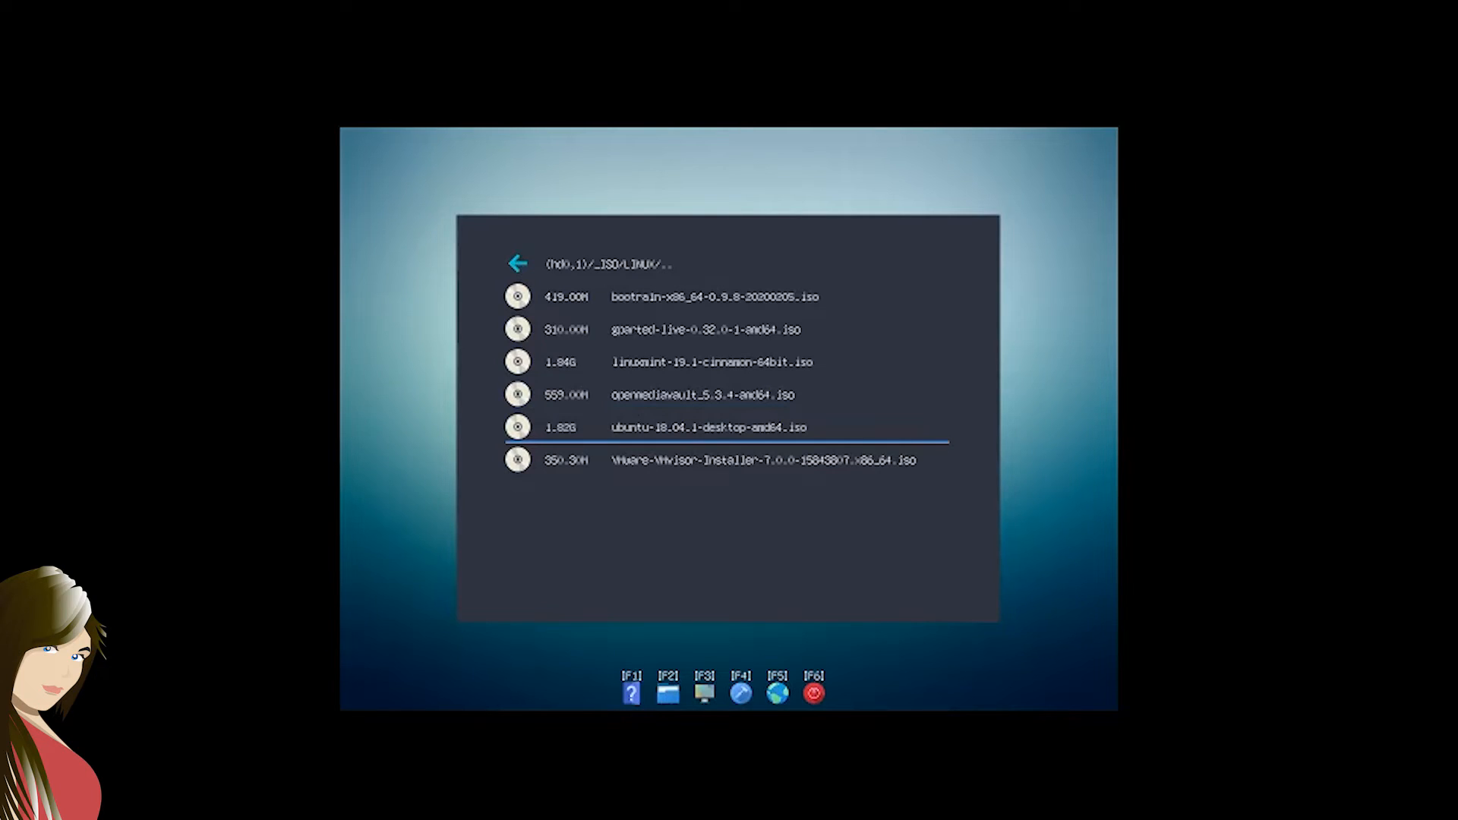
key("Return")
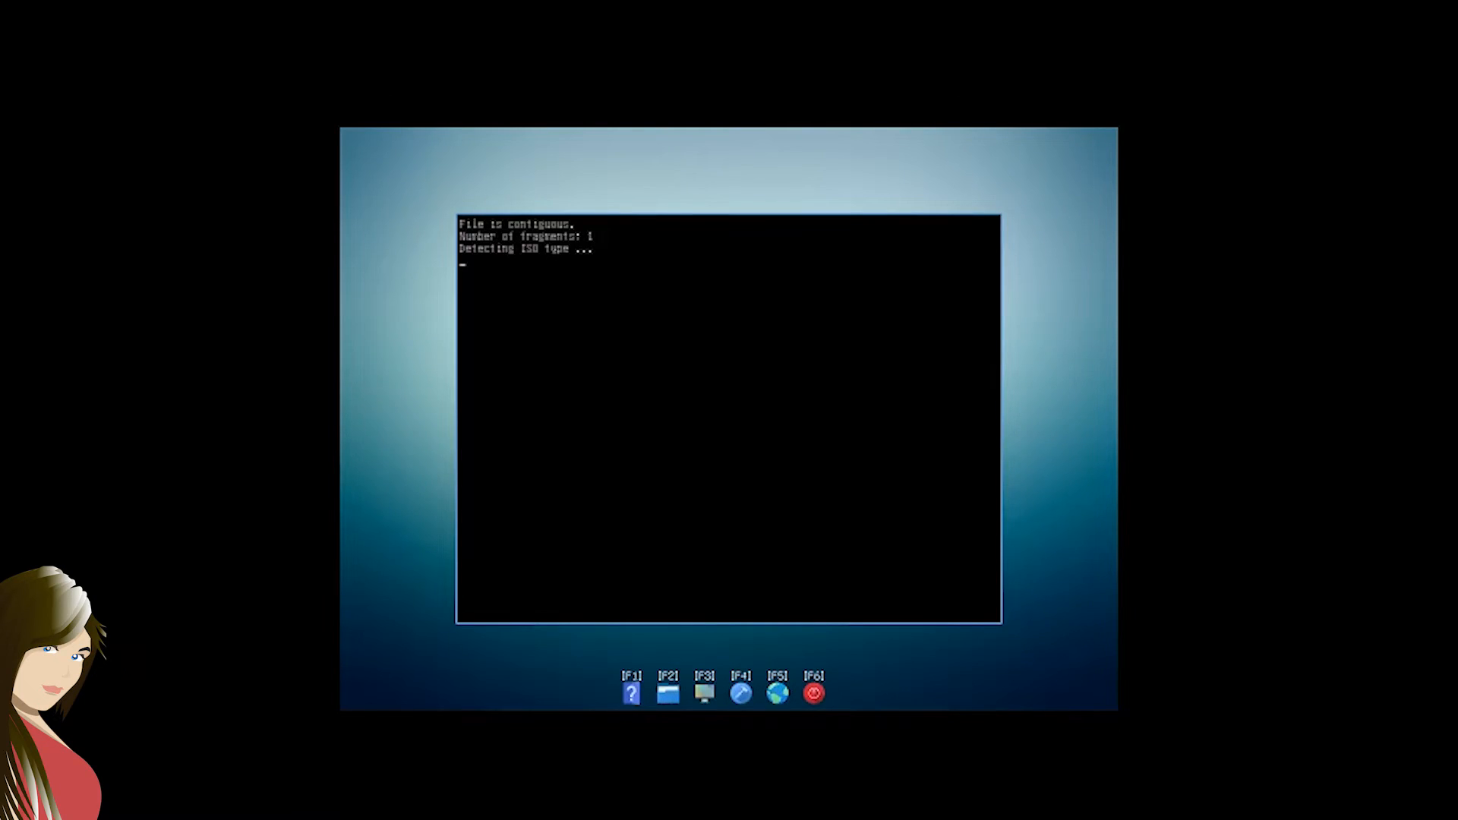
Boot Ubuntu from the ISO in Ubuntu Live mode without persistence
key("Down")
key("Down")
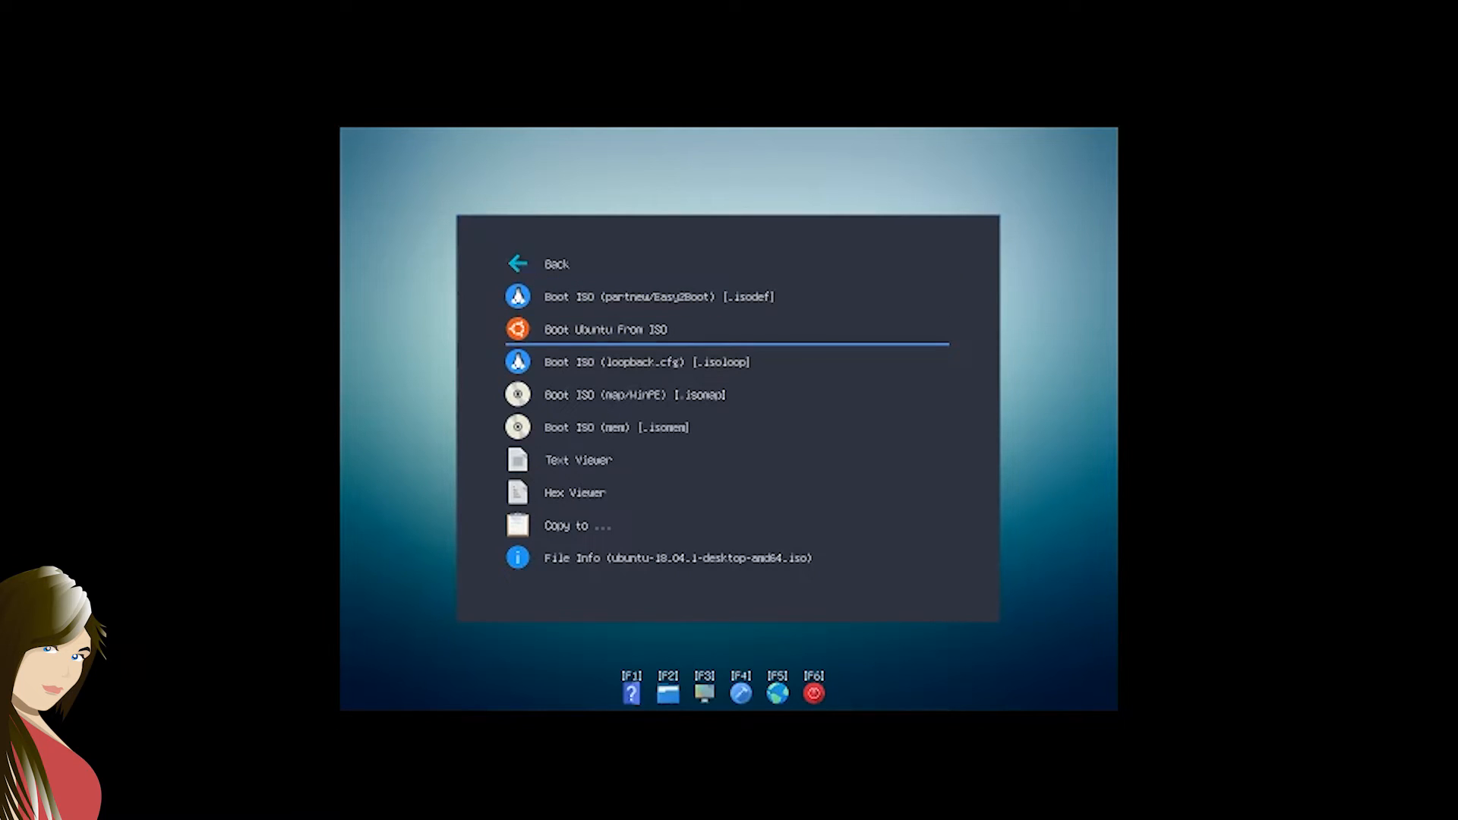
key("Return")
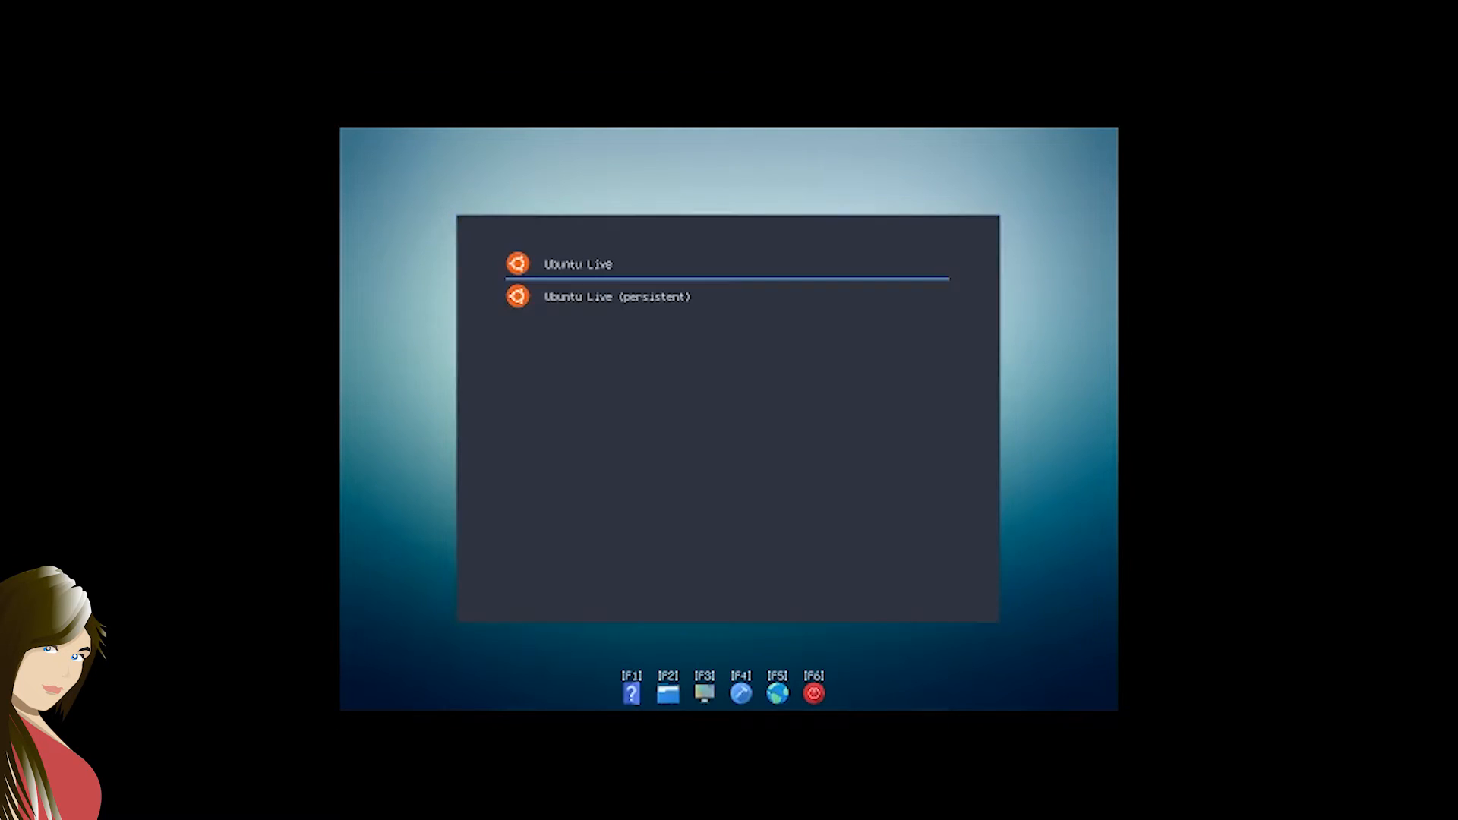
key("Return")
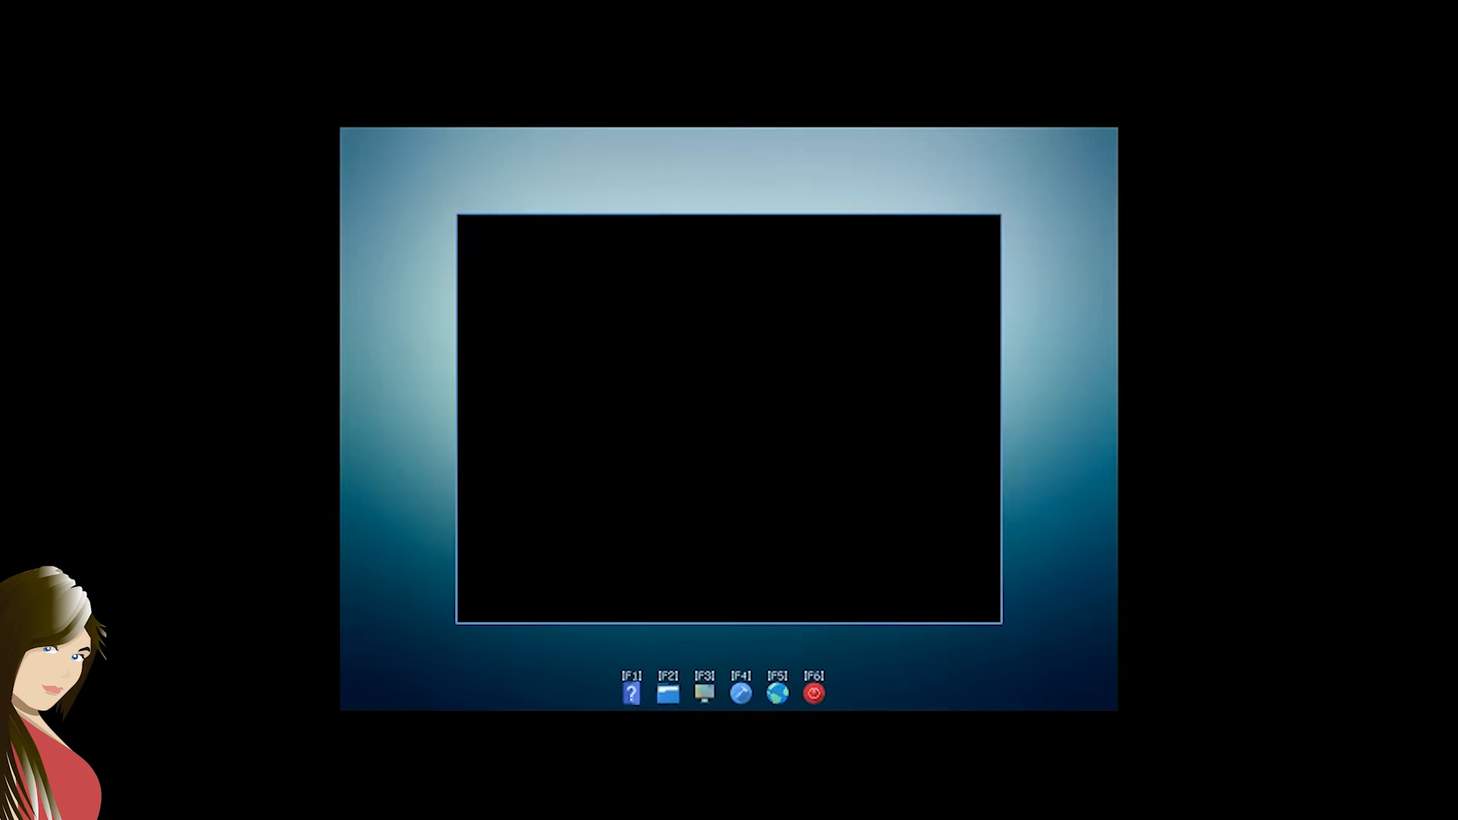